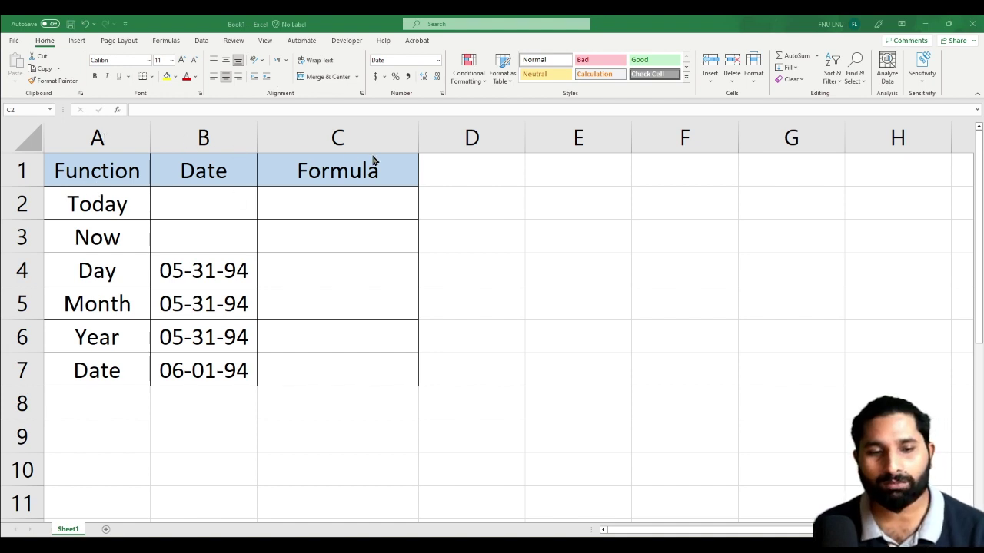
Enter =TODAY() in C2 beside Today to show 29-05-23.
click(336, 201)
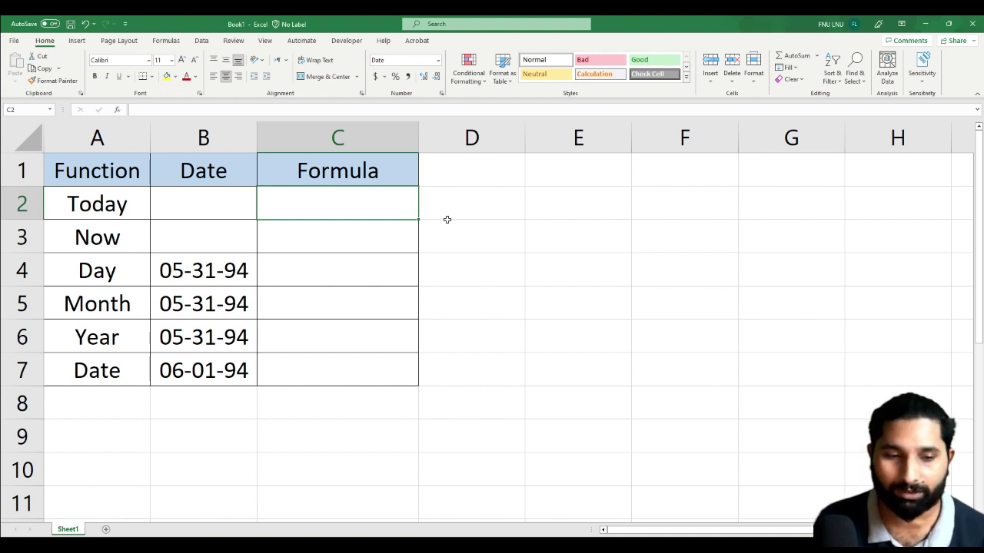
text(=)
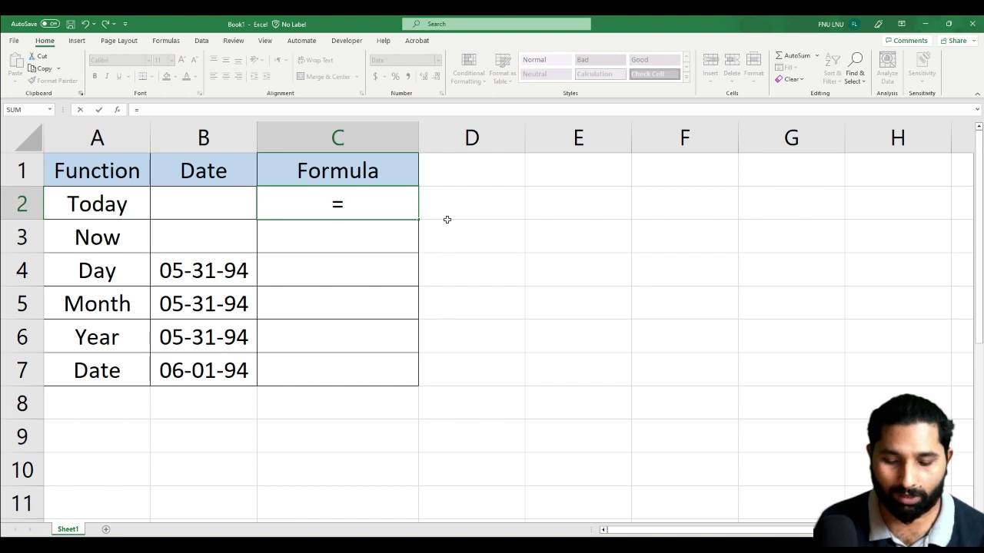
text(today)
key(Tab)
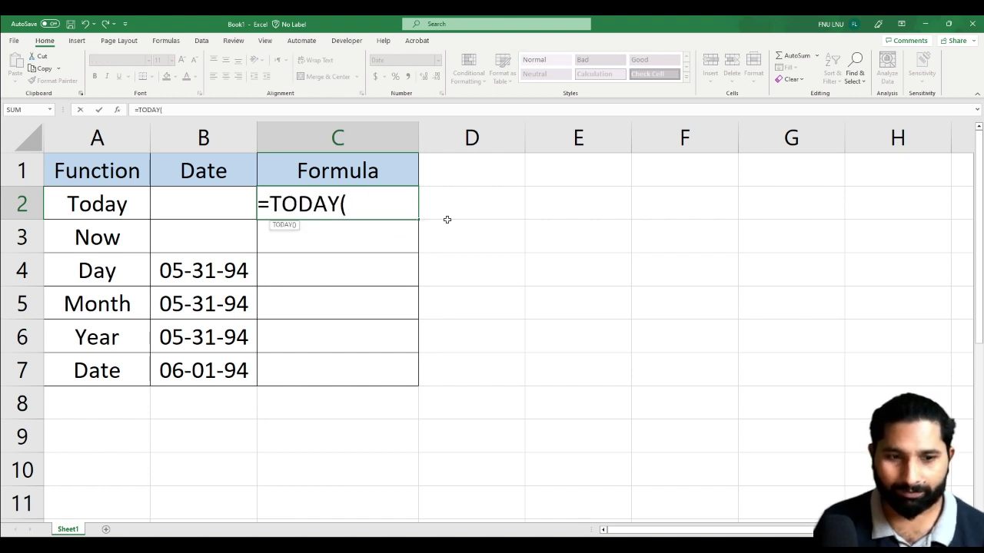
text())
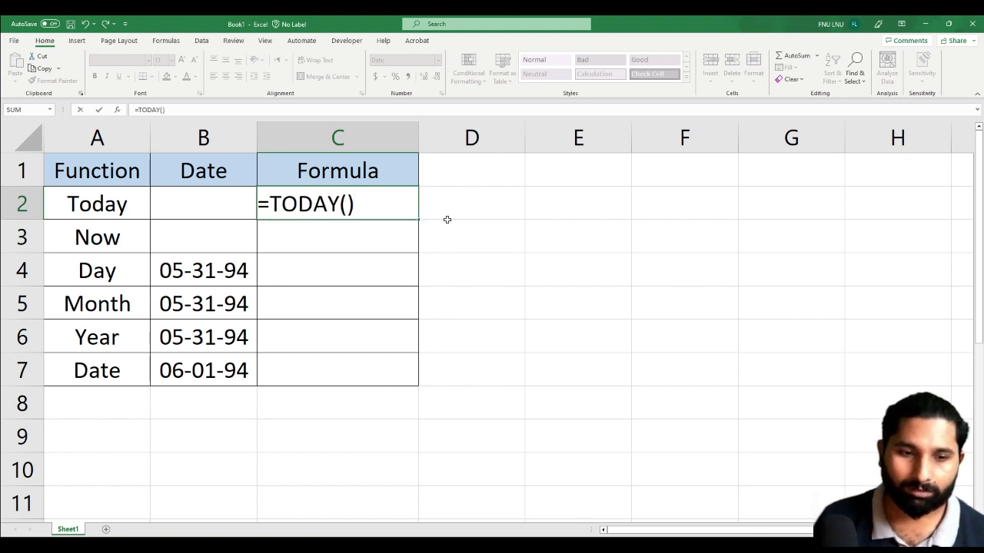
key(Return)
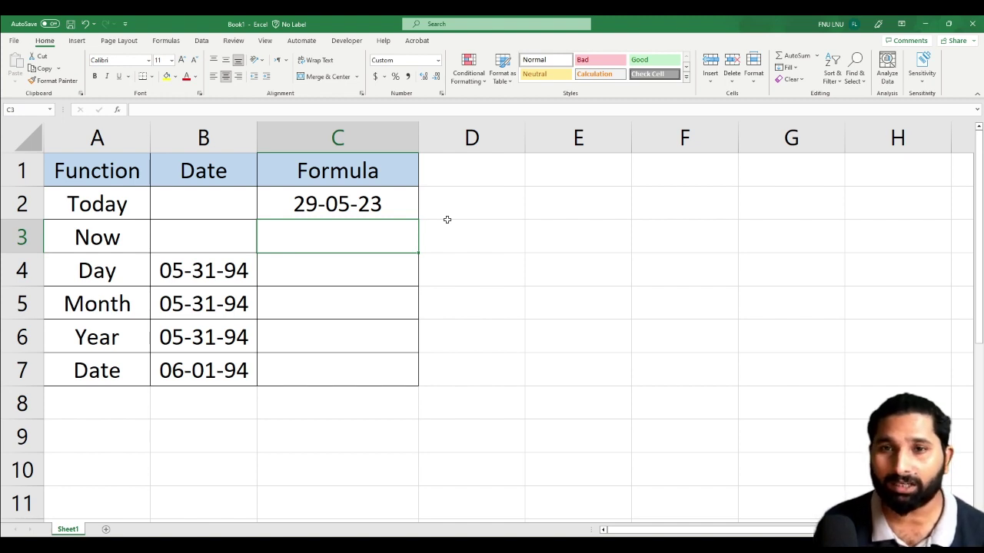
Enter =NOW() in C3 for the current date and time, then narrow column C slightly.
text(=)
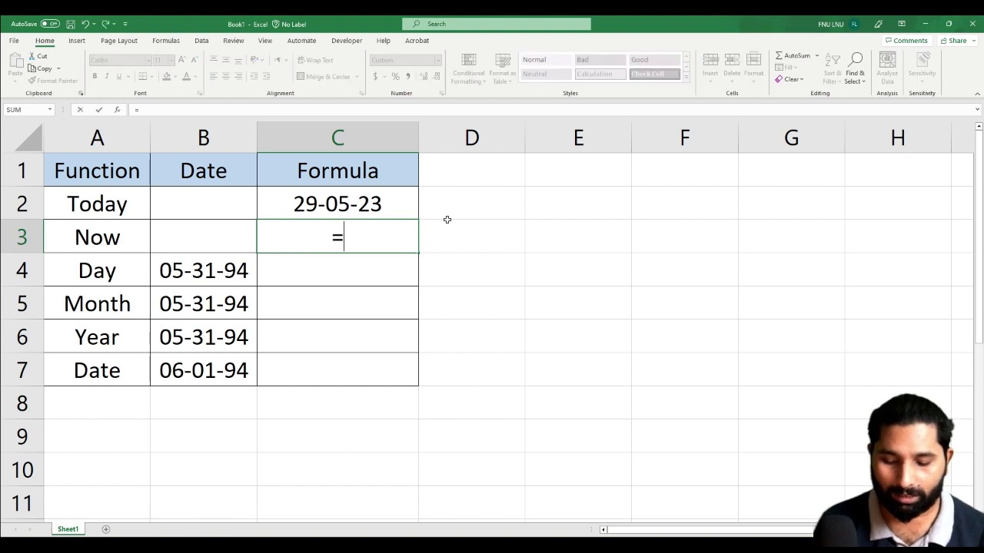
text(now)
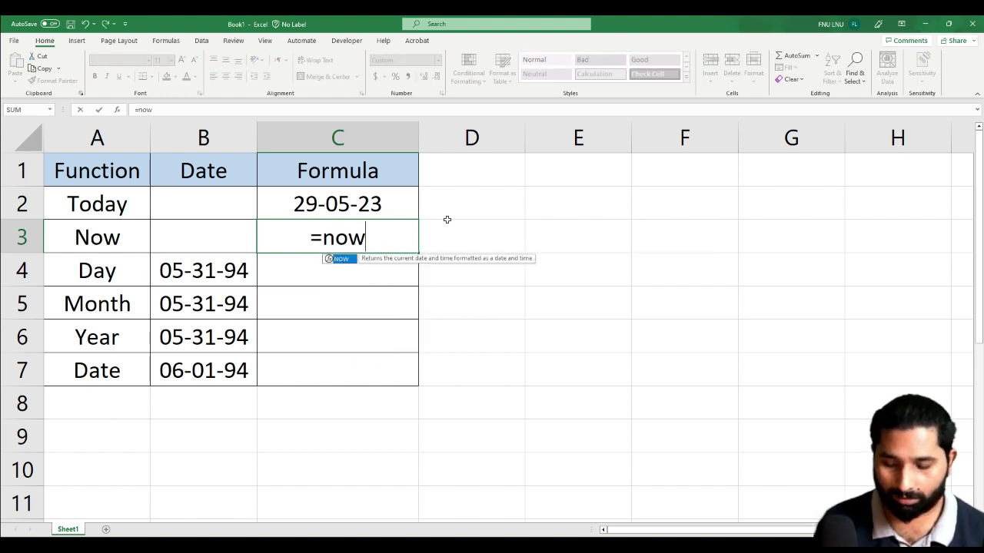
key(Tab)
text())
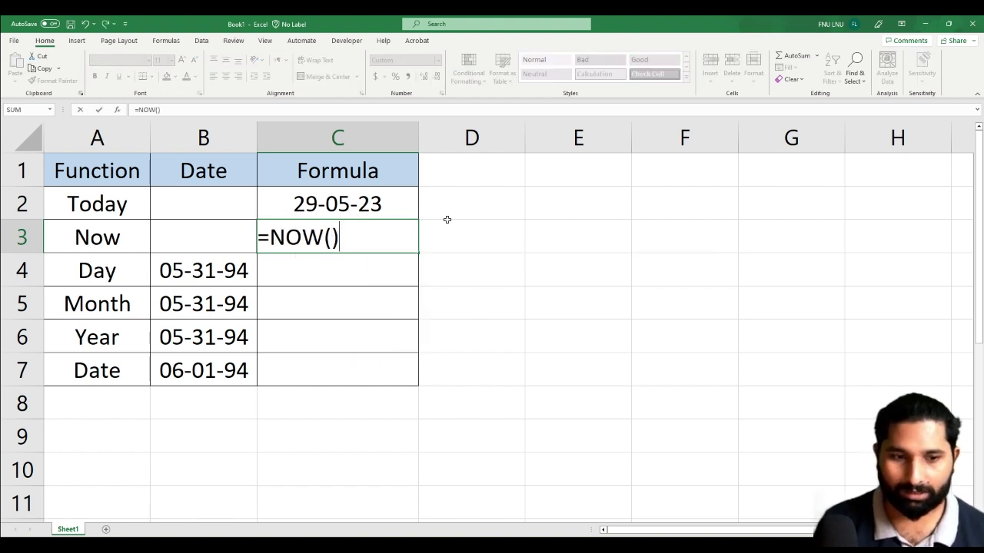
key(Return)
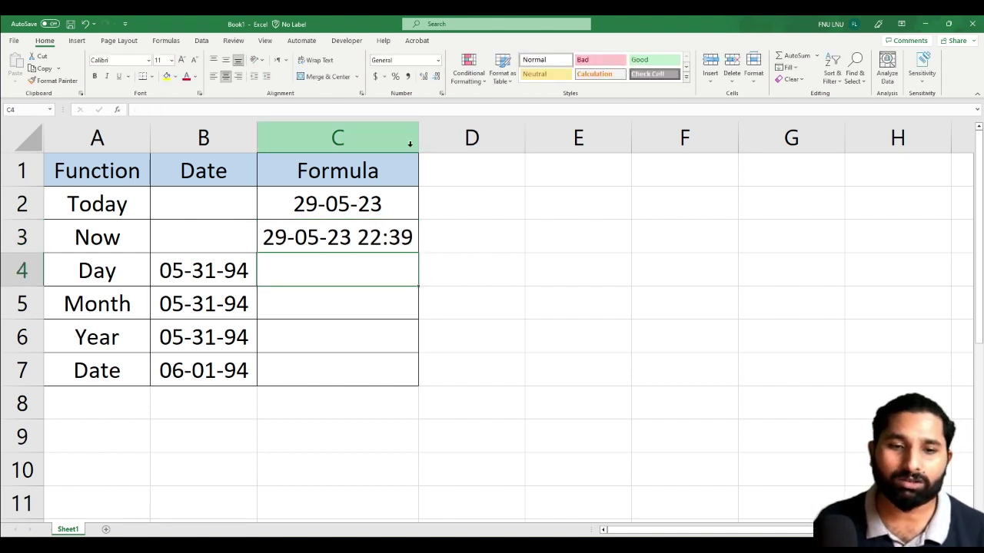
drag(418, 139, 416, 139)
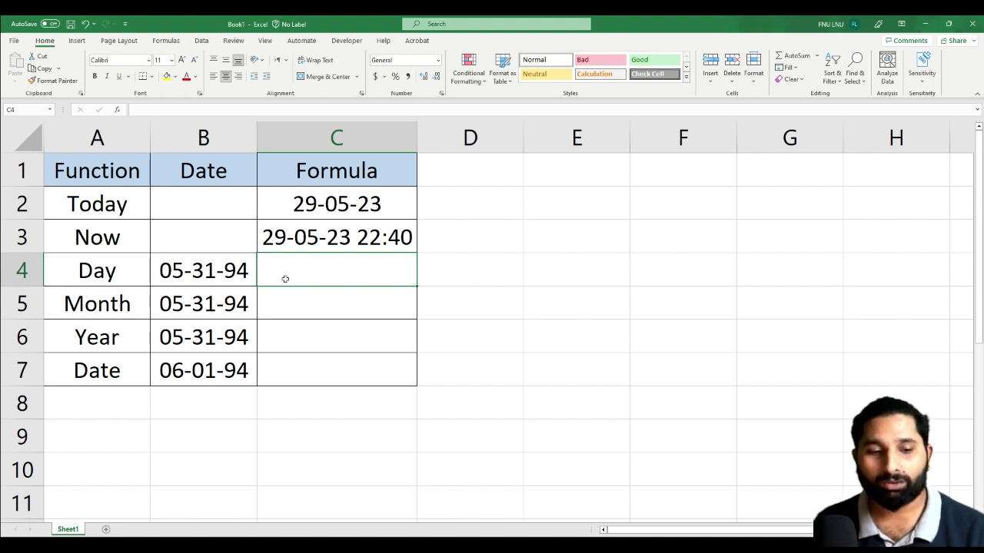
Enter =DAY(B4) in C4 to extract the day 31.
text(=)
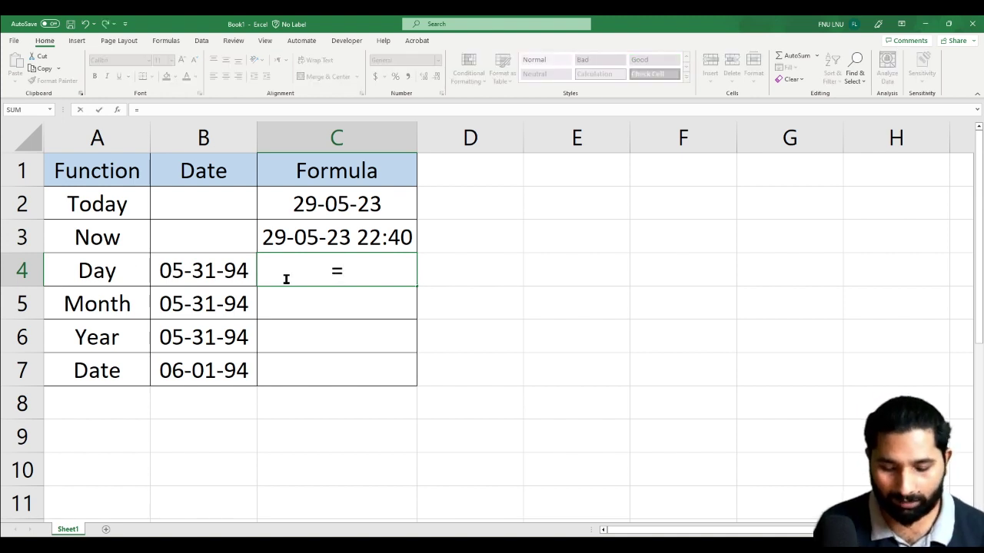
text(day)
key(Tab)
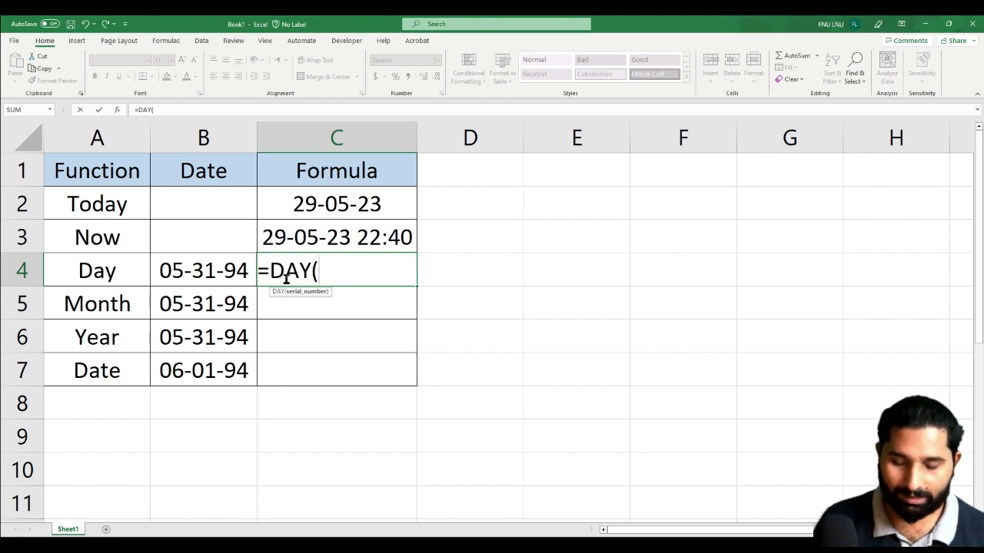
key(Left)
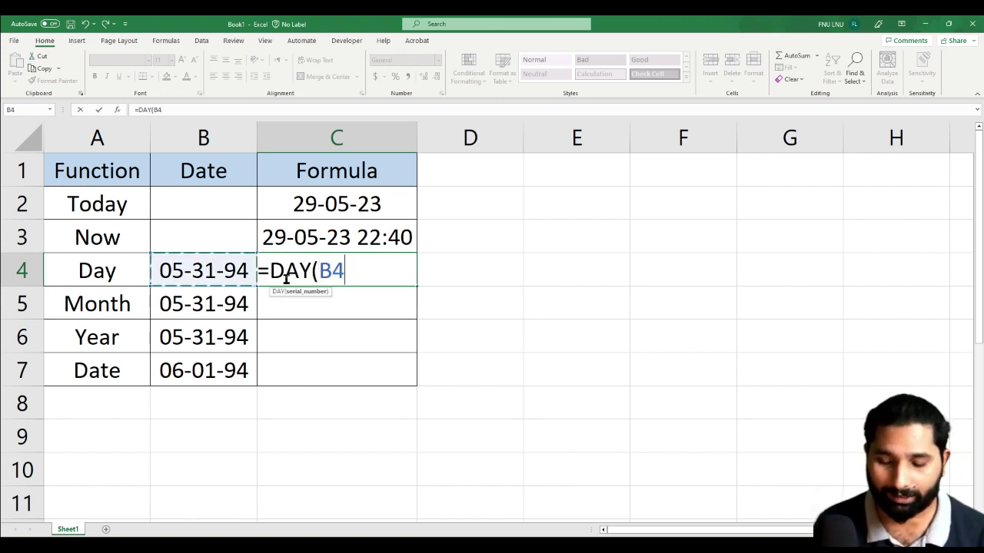
text())
key(Return)
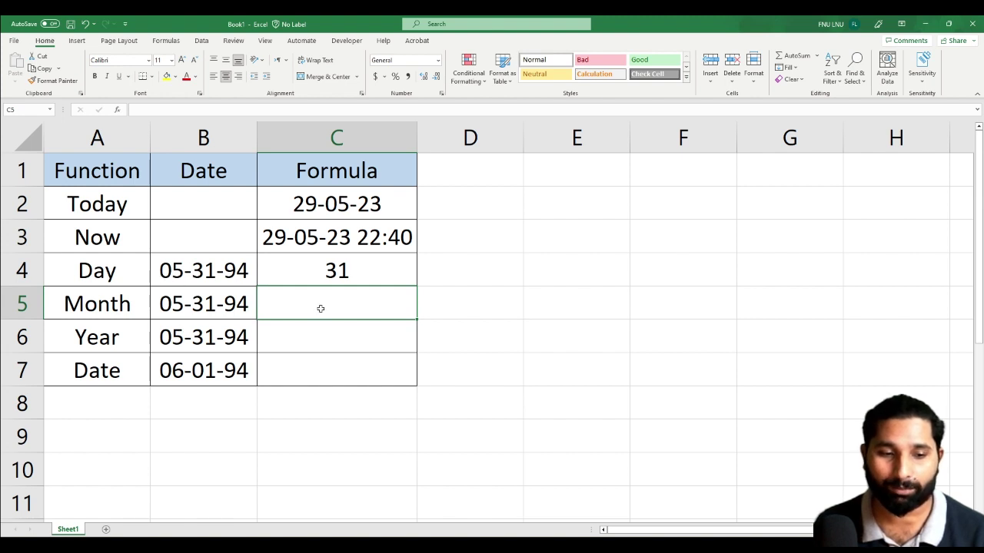
Enter =MONTH(B5) in C5 to extract the month 5.
text(=m)
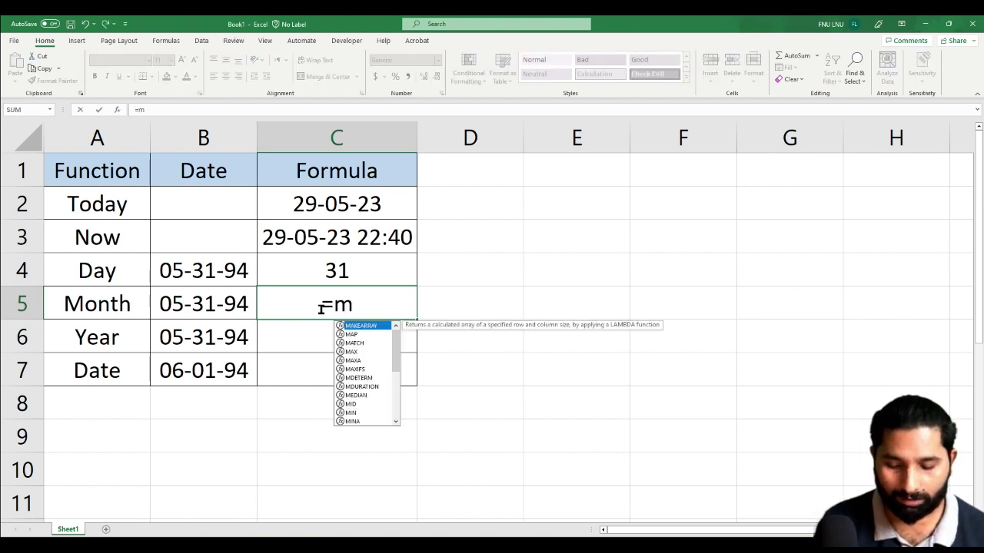
text(onth)
key(Tab)
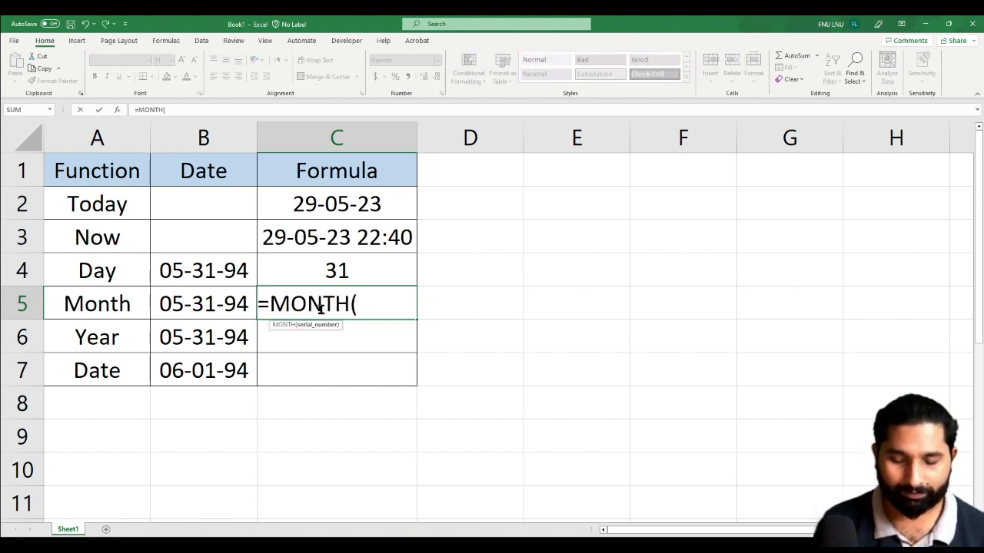
key(Left)
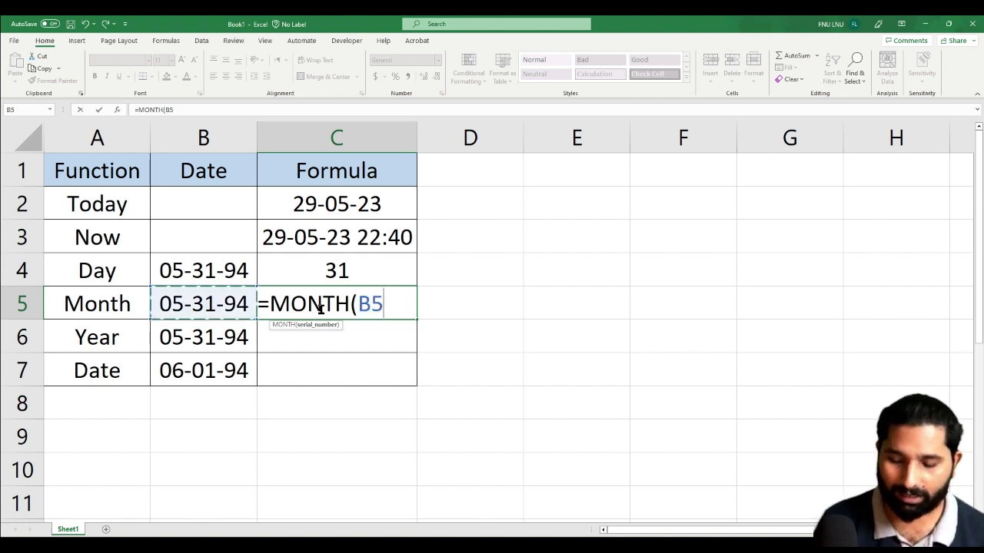
text())
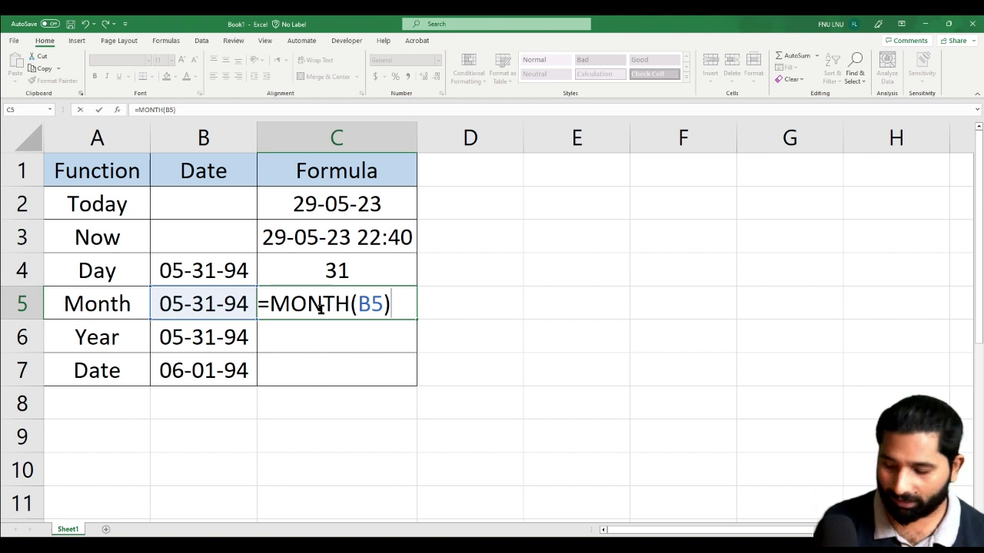
key(Return)
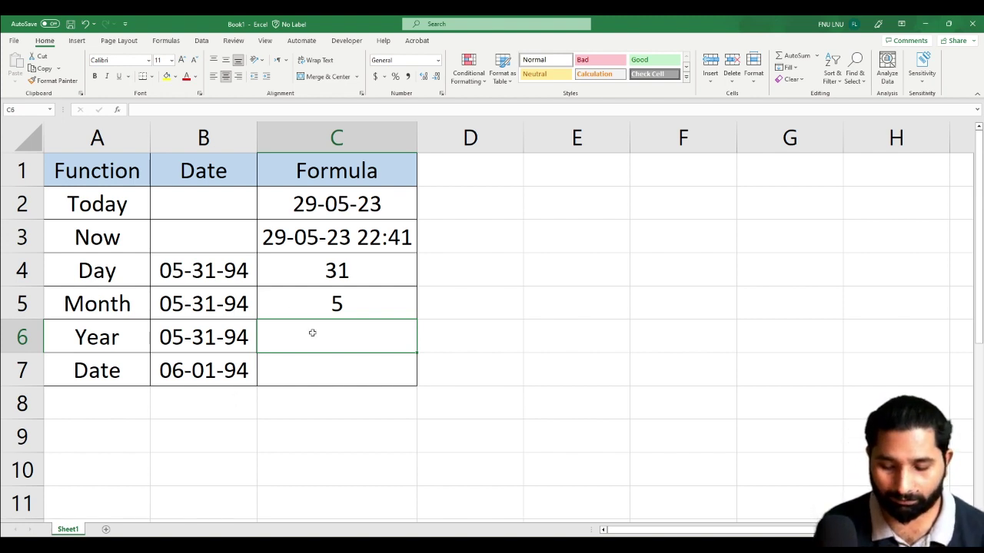
Enter =YEAR(B6) in C6 to extract the year 1994.
text(=)
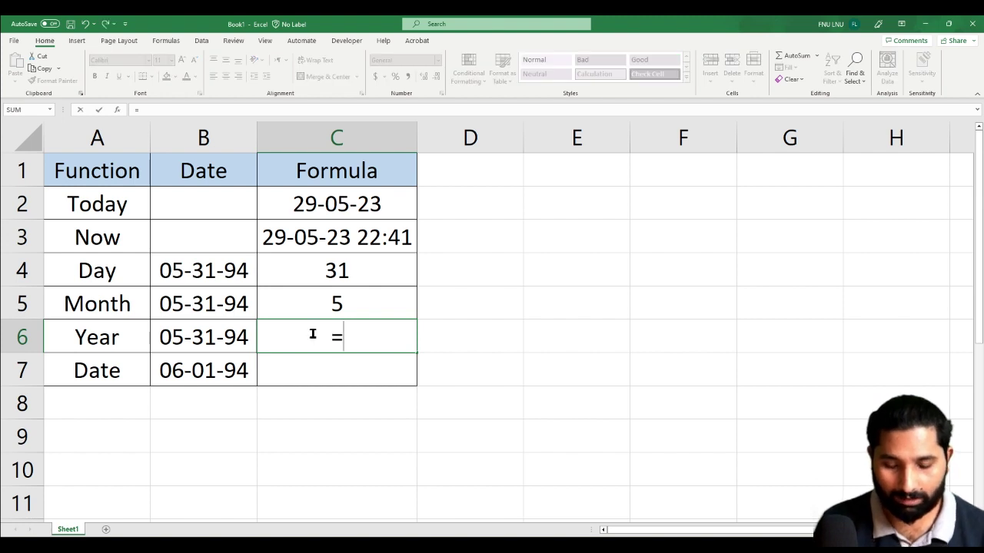
text(year)
key(Tab)
key(Left)
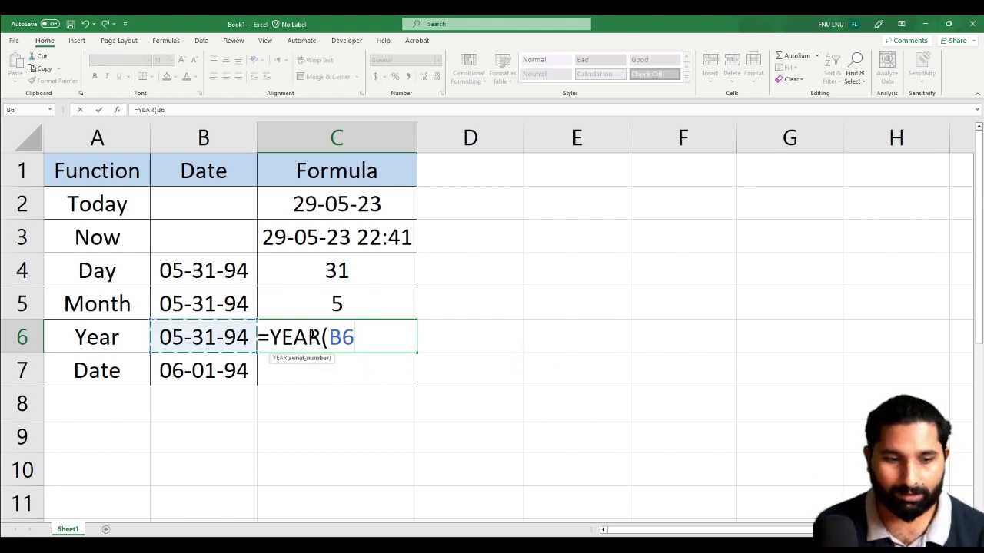
text())
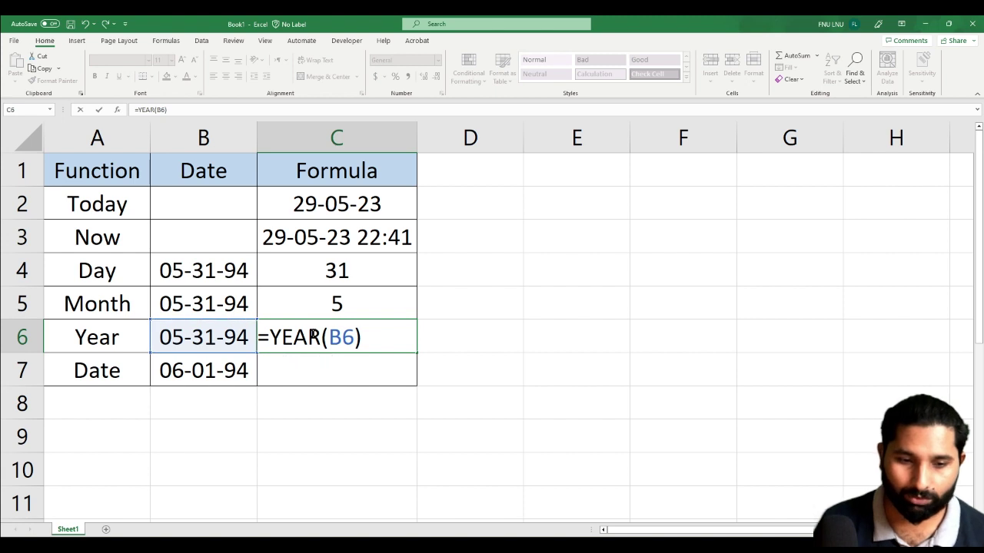
key(Return)
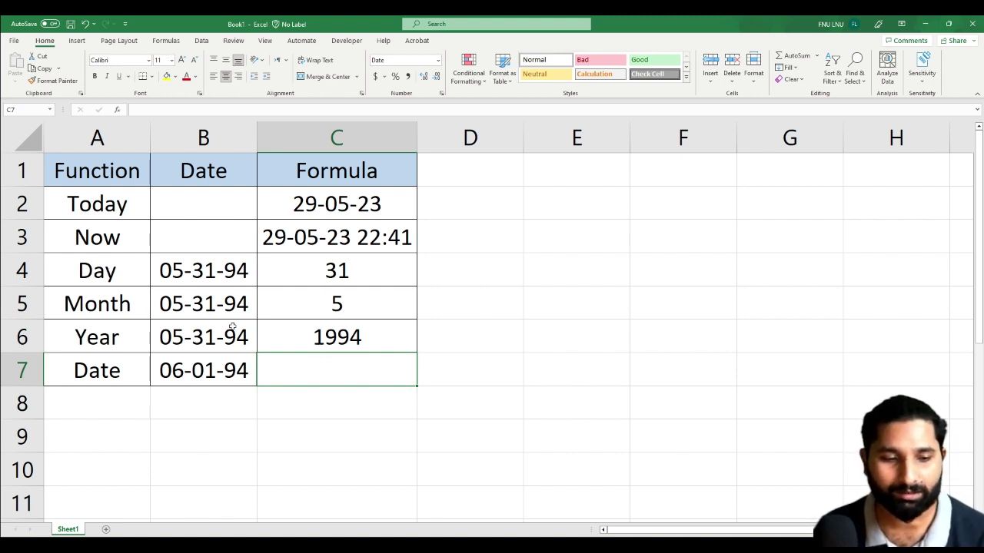
key(Delete)
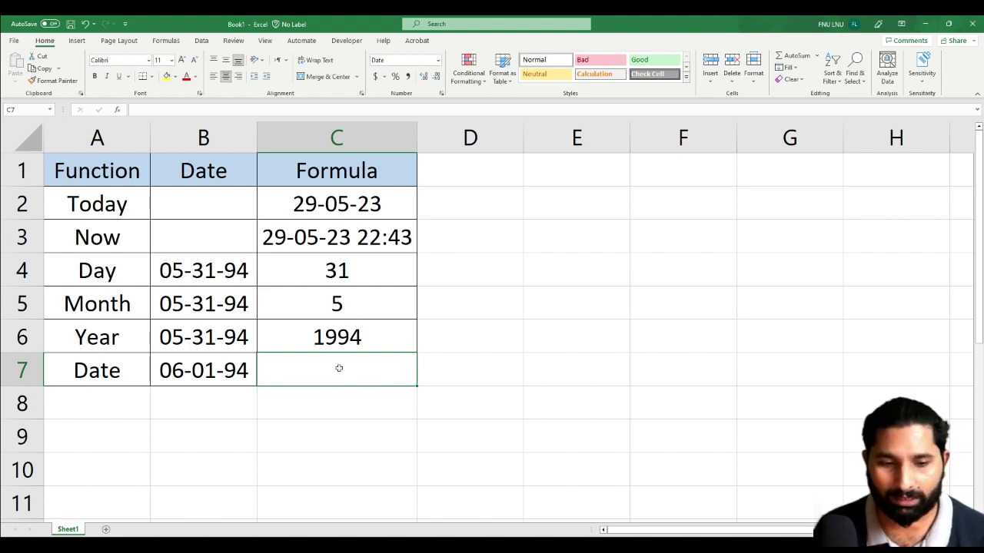
Enter =DATE(C6,C5,C4) in C7, then select the results in C4:C6.
text(=d)
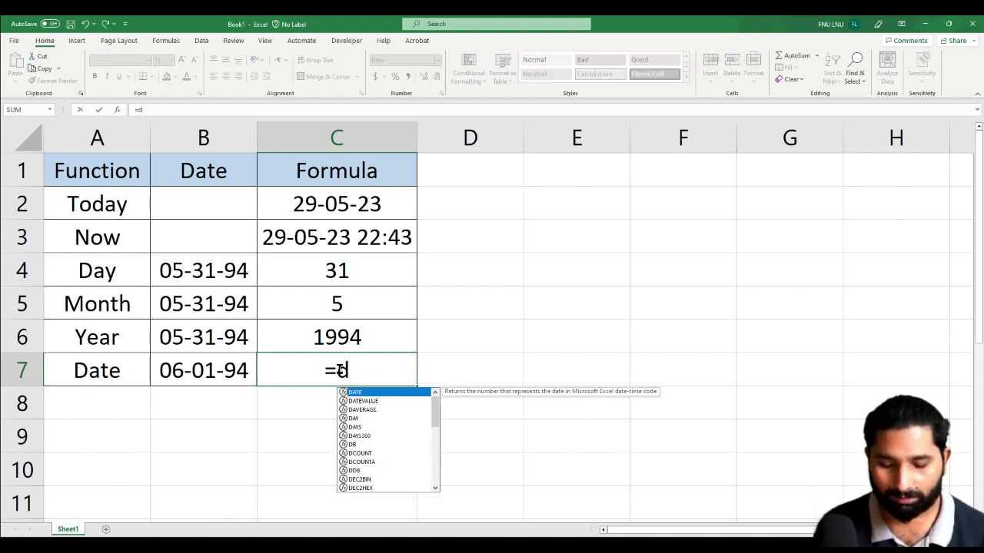
text(ate)
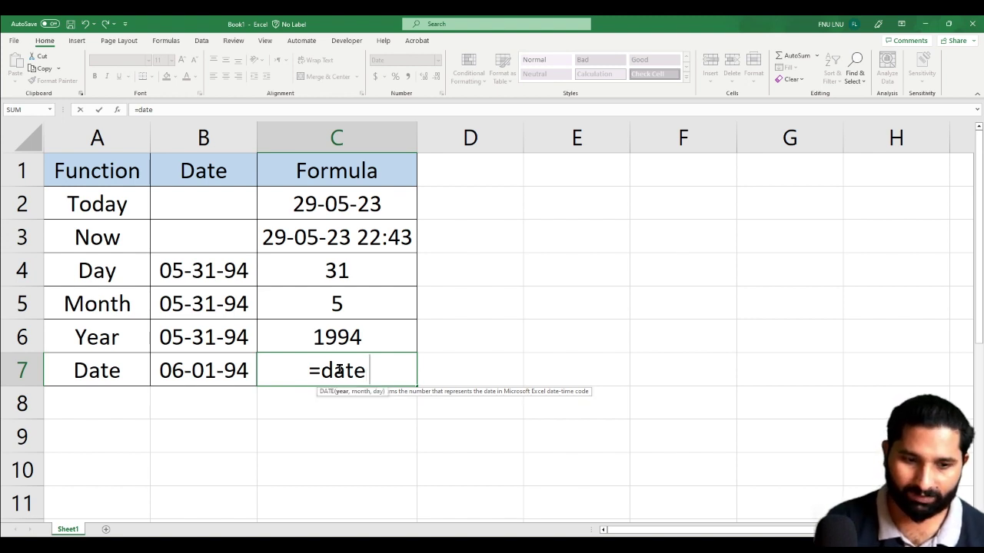
text( ()
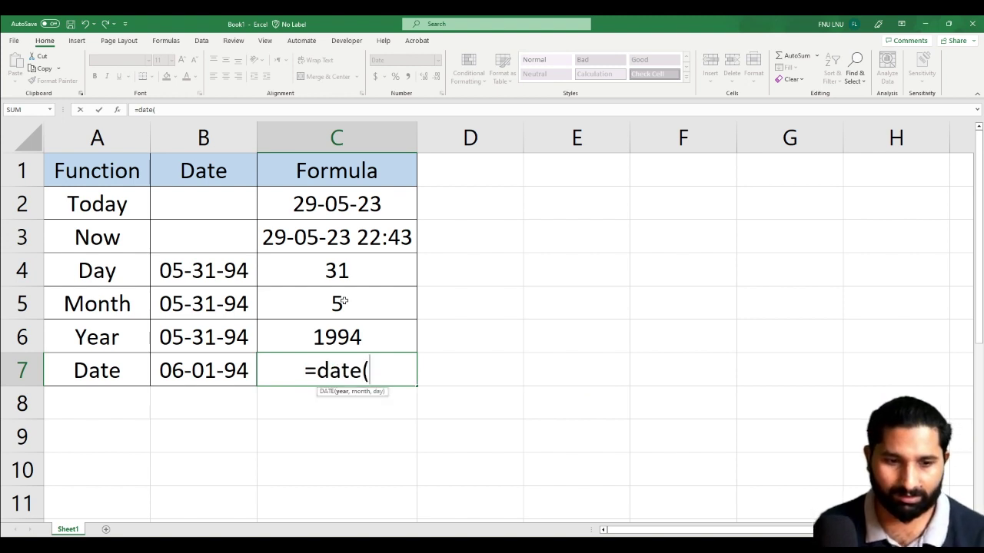
click(343, 334)
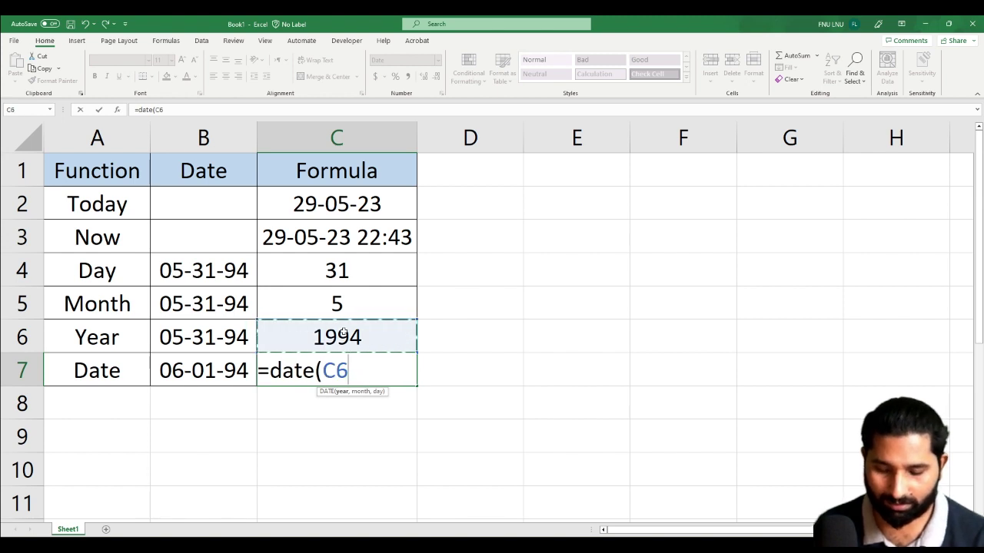
text(,)
click(341, 302)
text(,)
click(340, 278)
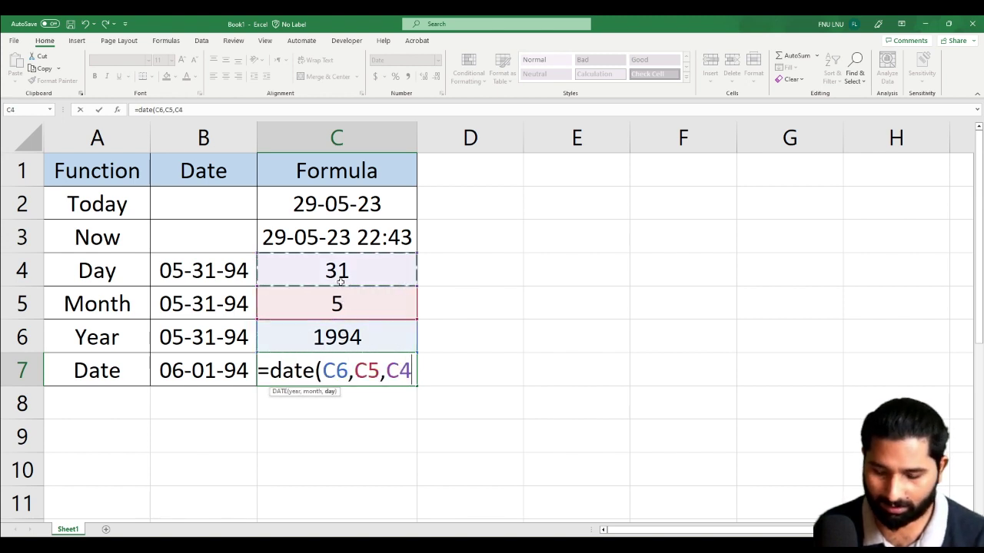
text())
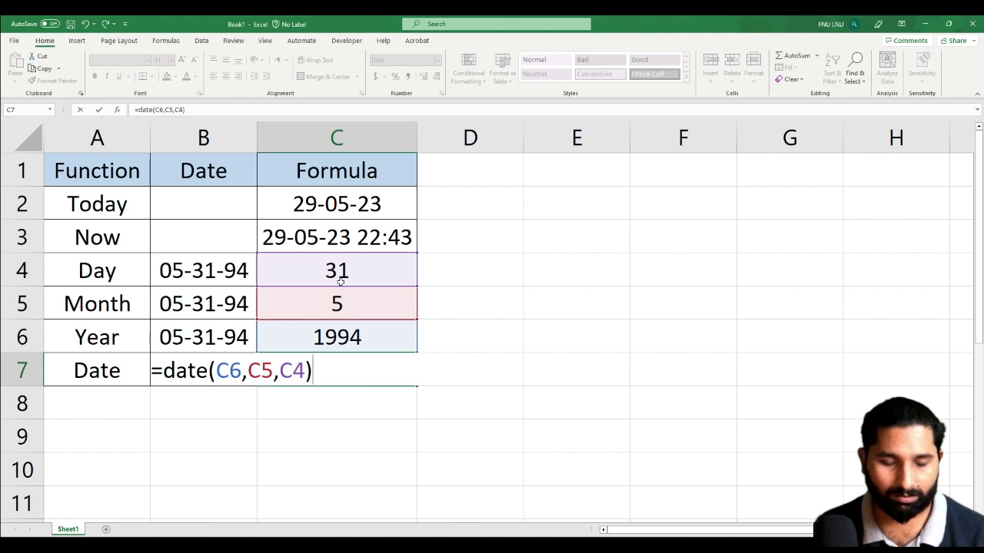
key(Return)
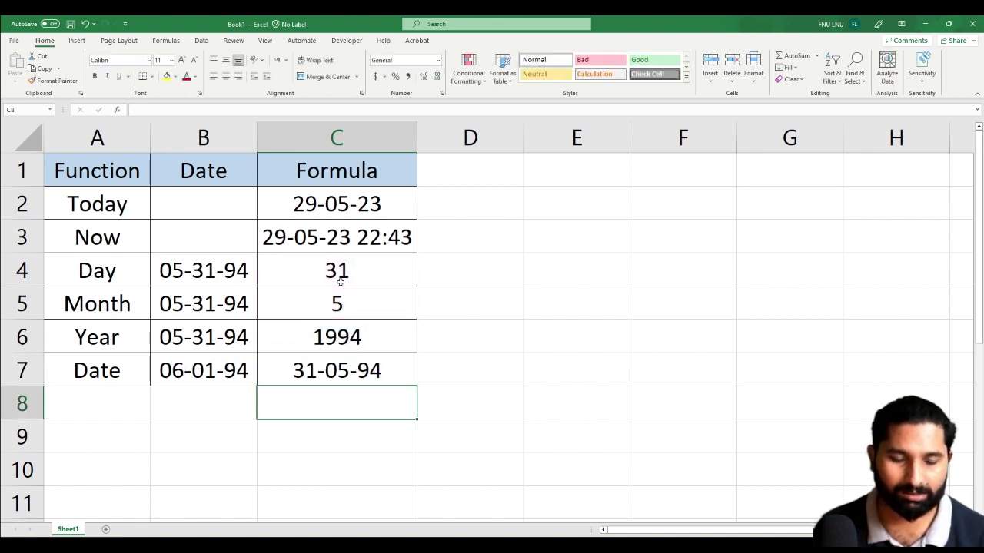
drag(343, 269, 347, 336)
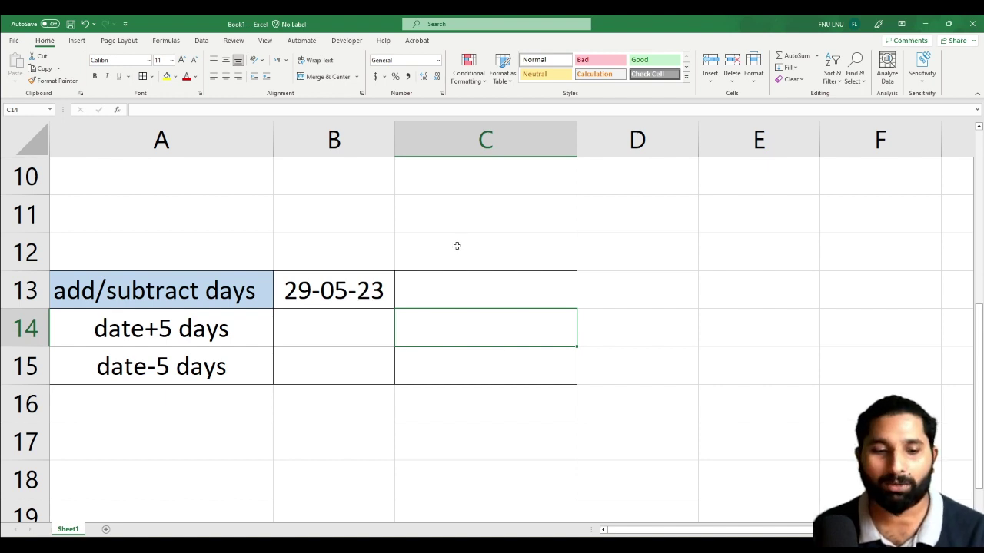
Enter =B13+5 in B14 to get 03-06-23.
key(Left)
key(F2)
text(=)
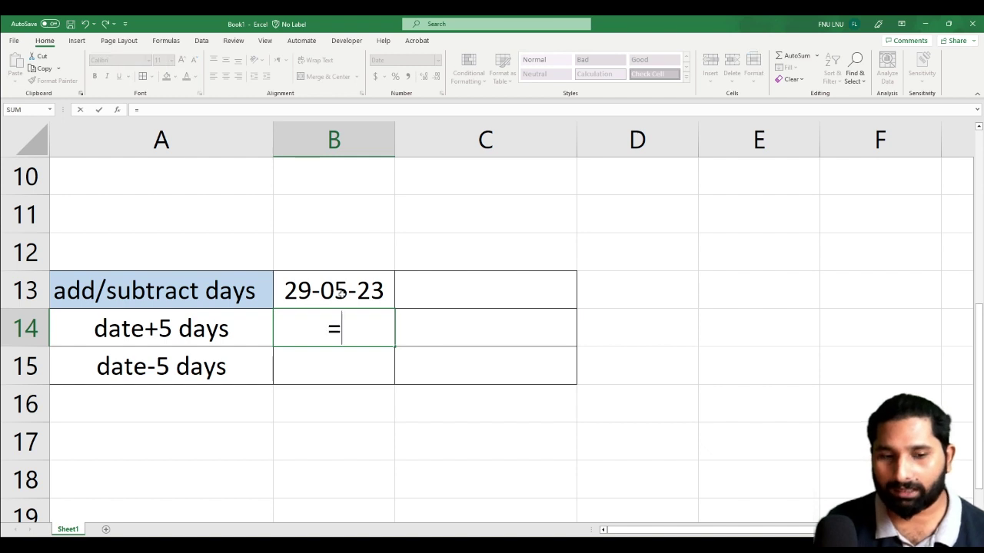
click(339, 295)
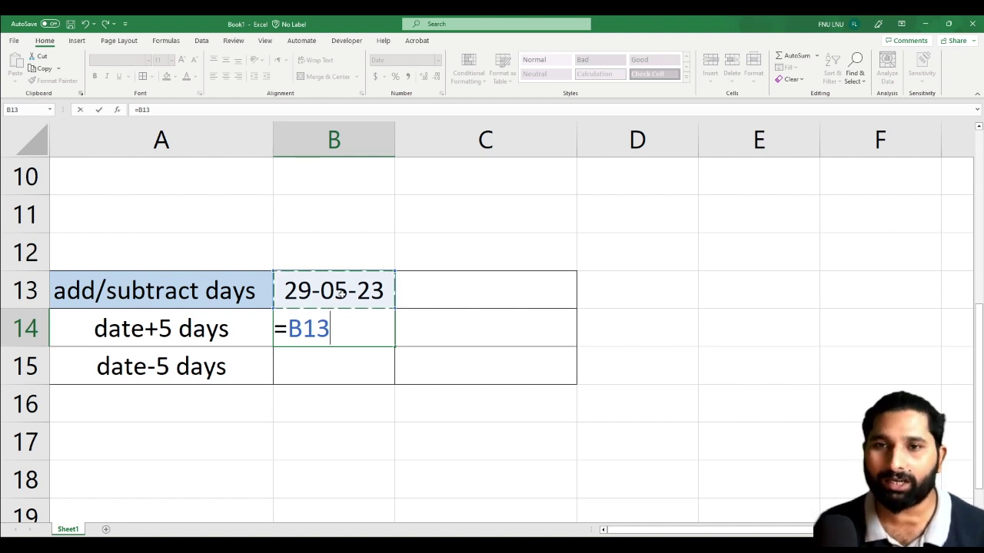
text(+)
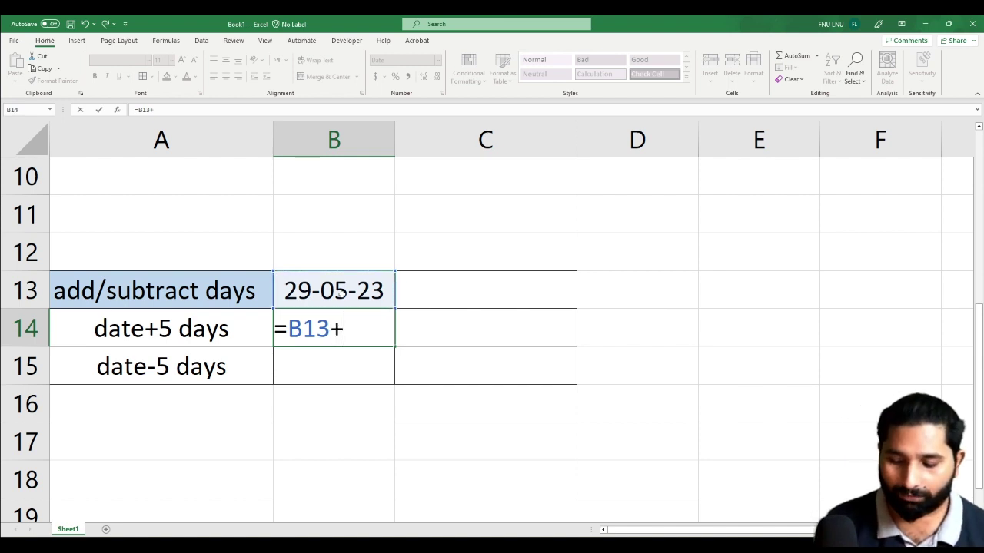
text(5)
key(Return)
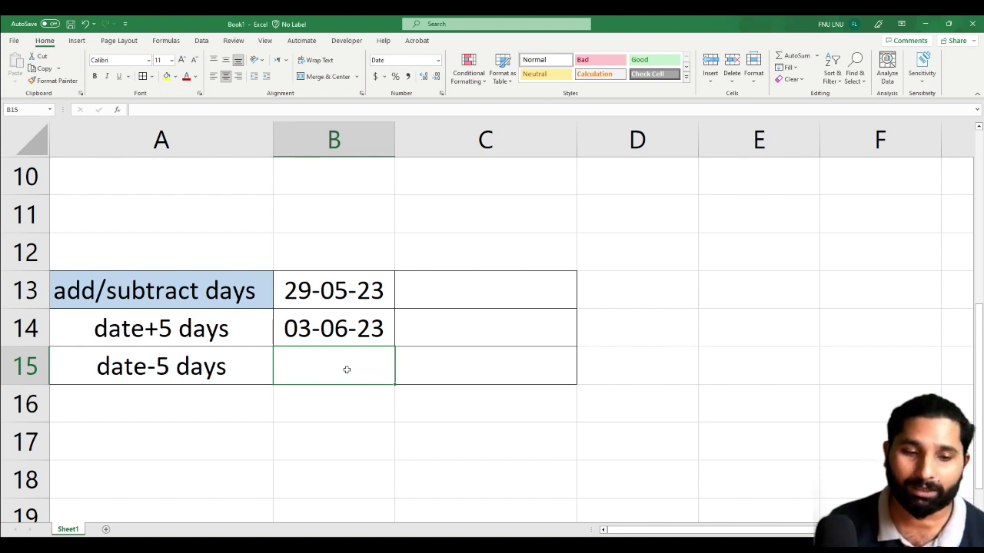
Enter =B13-5 in B15 for the date five days earlier.
text(=)
key(Up)
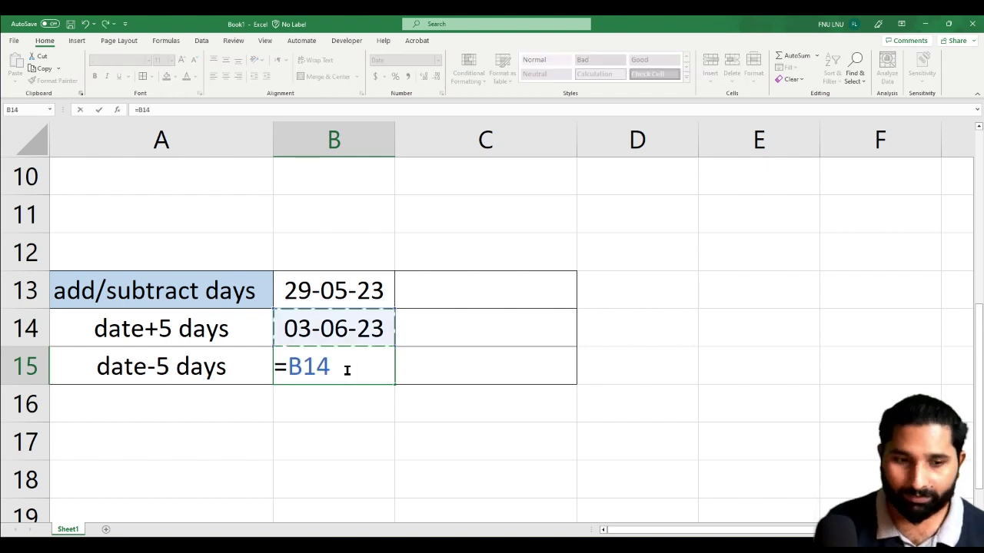
key(Up)
text(-)
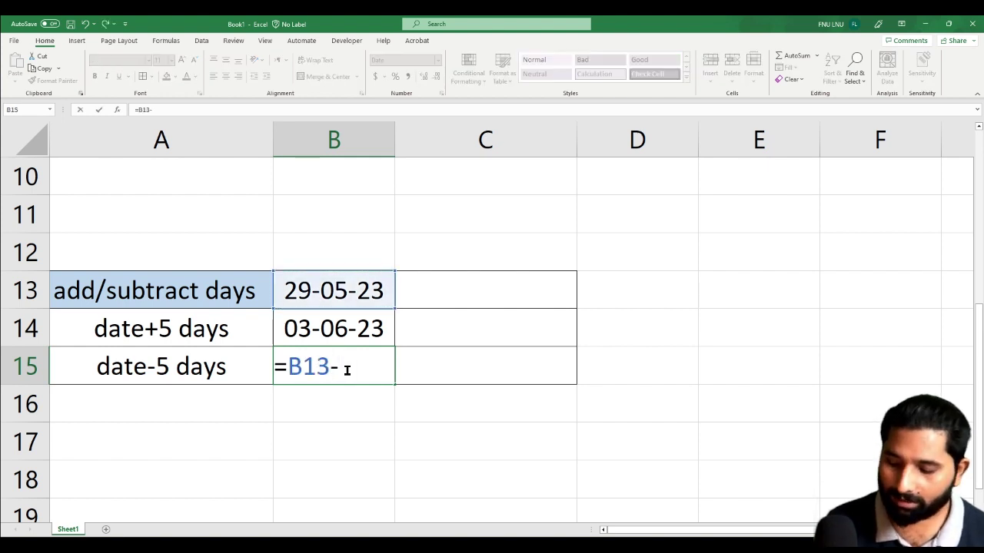
text(5)
key(Return)
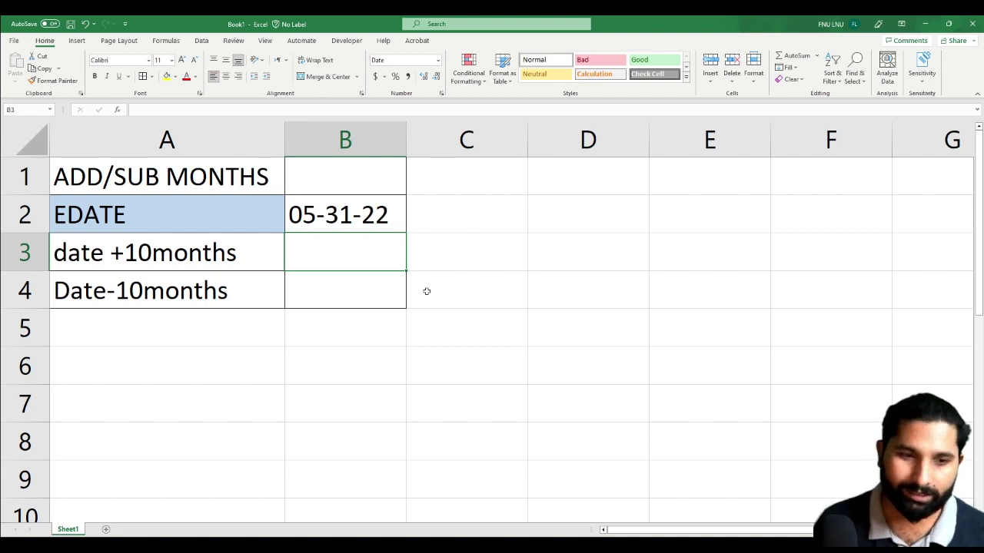
Enter =EDATE(B2,10) in B3, giving 03-31-23.
text(=)
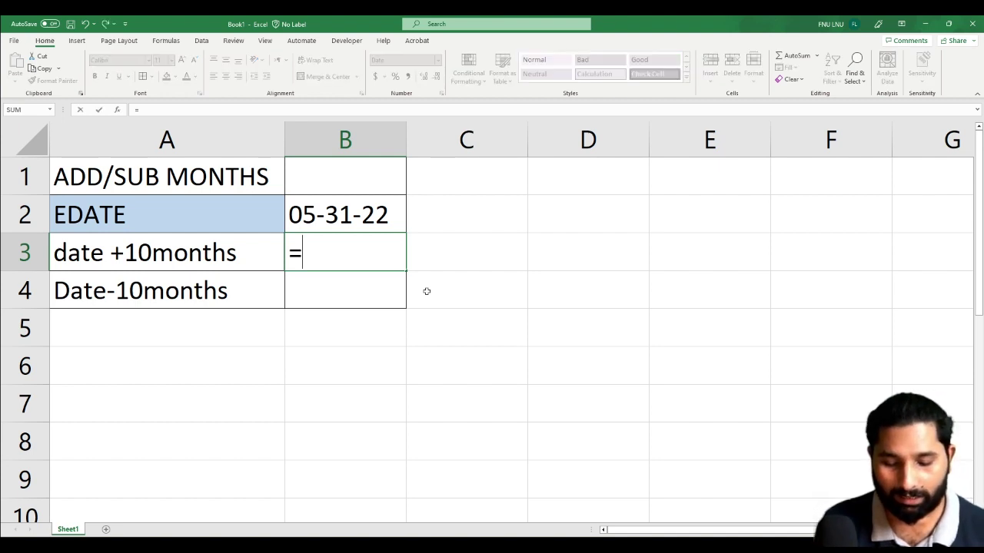
text(edate)
key(Tab)
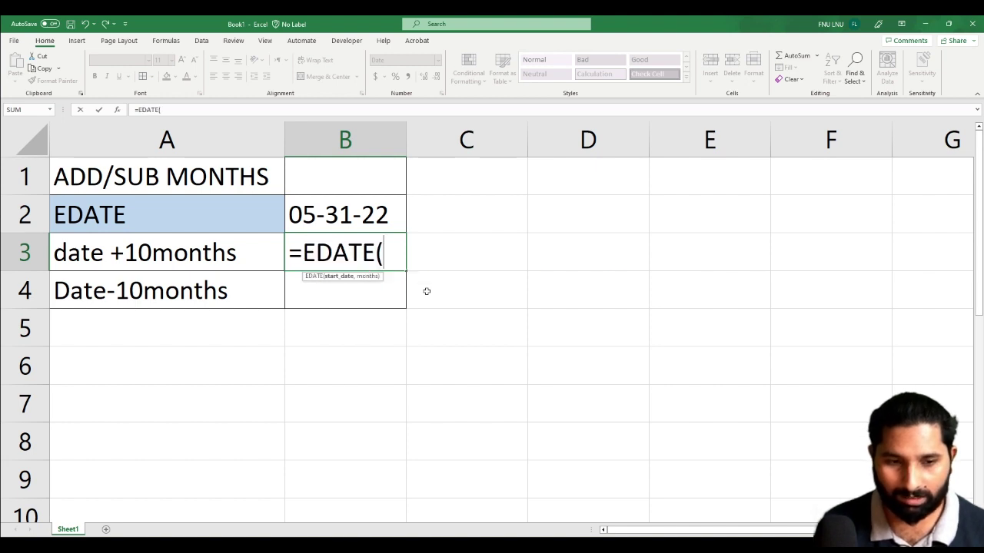
key(Up)
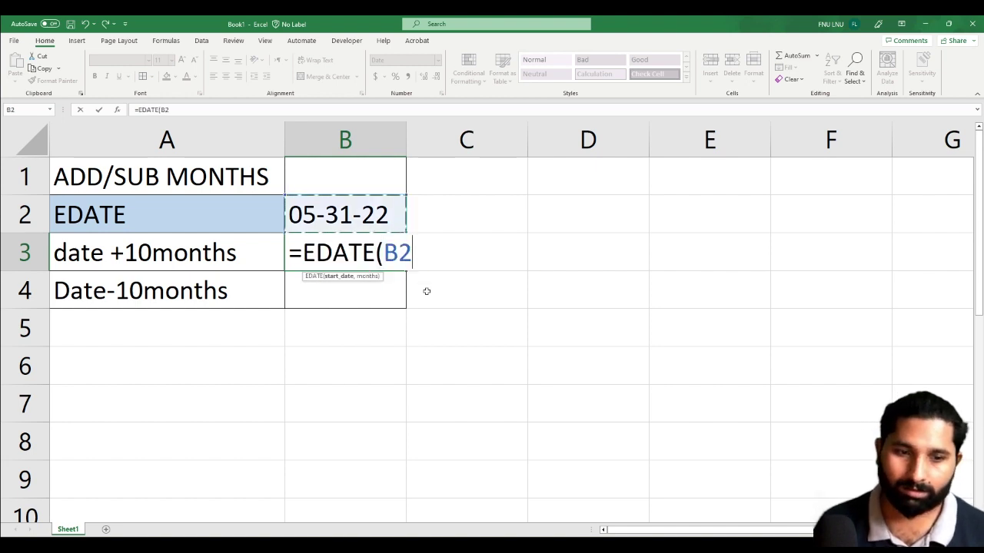
text(,)
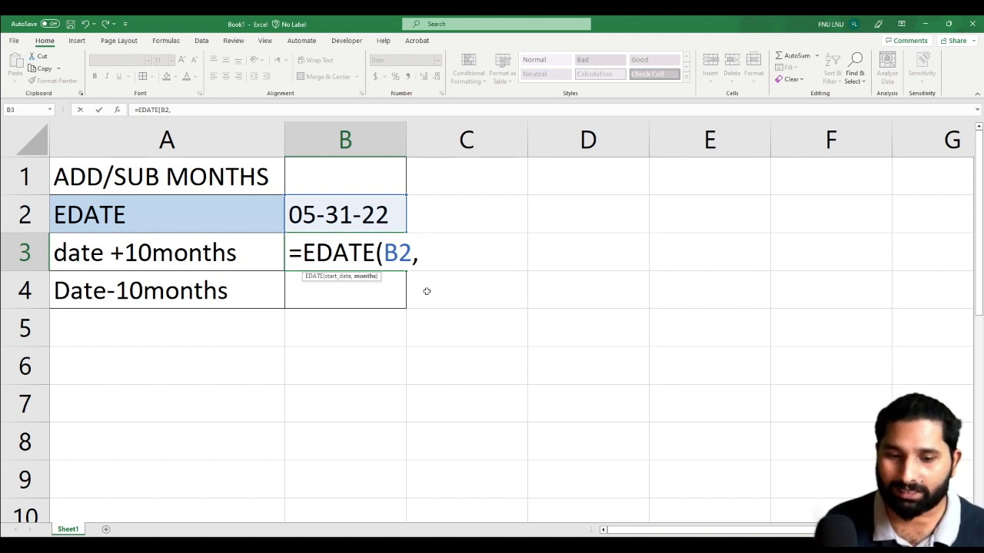
text(10)
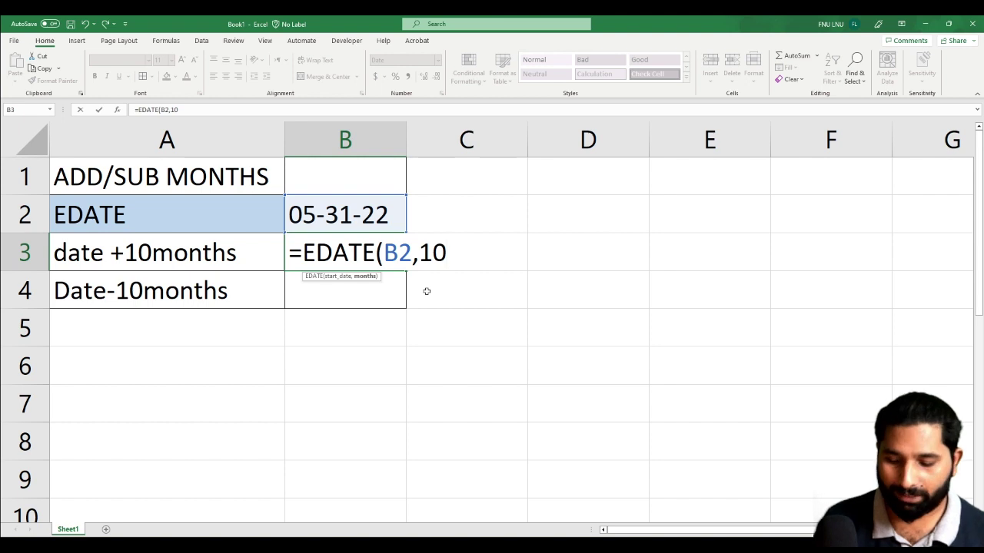
text())
key(Return)
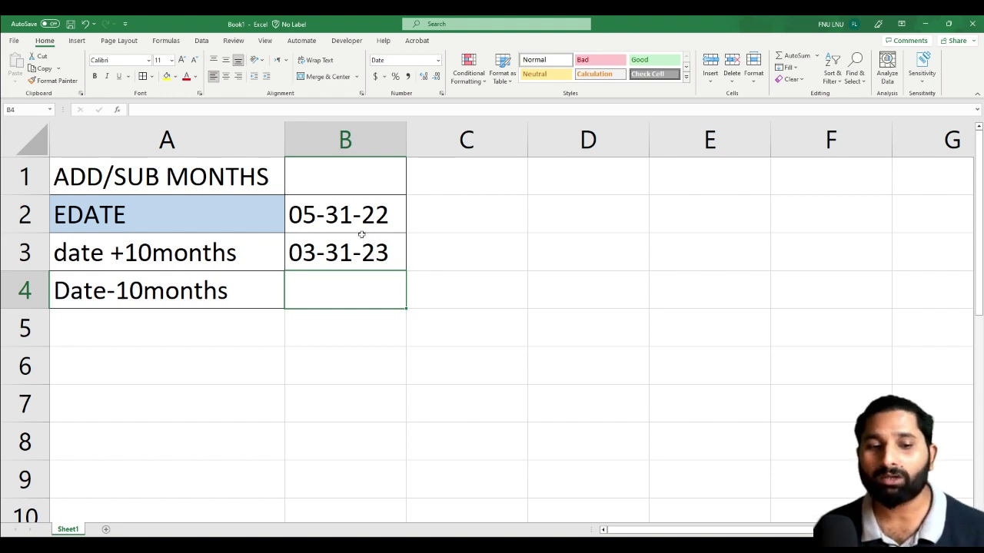
Enter =EDATE(B2,-10) in B4, fixing a mistyped function name, to get 07-31-21.
click(361, 225)
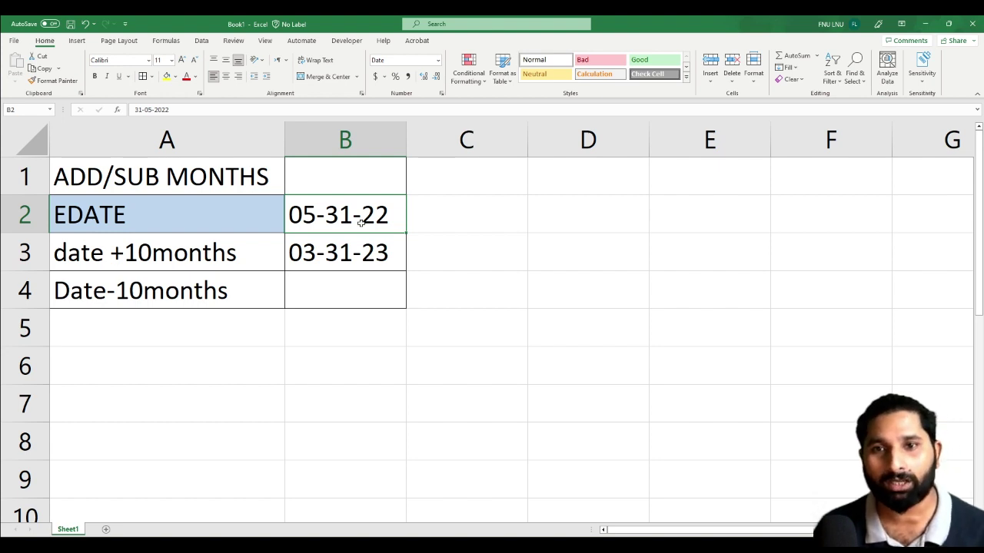
click(352, 295)
text(=ed)
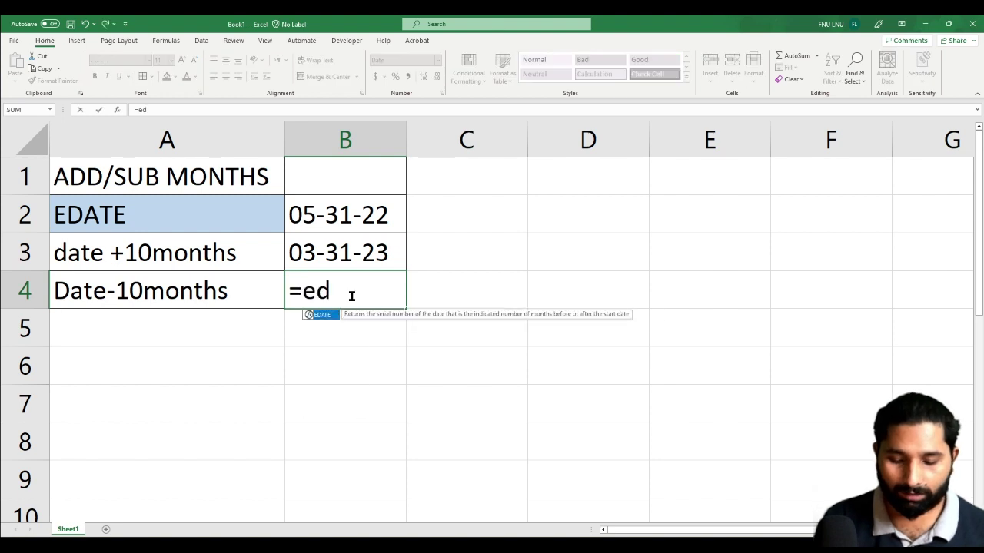
text(atwe)
key(BackSpace)
key(BackSpace)
key(BackSpace)
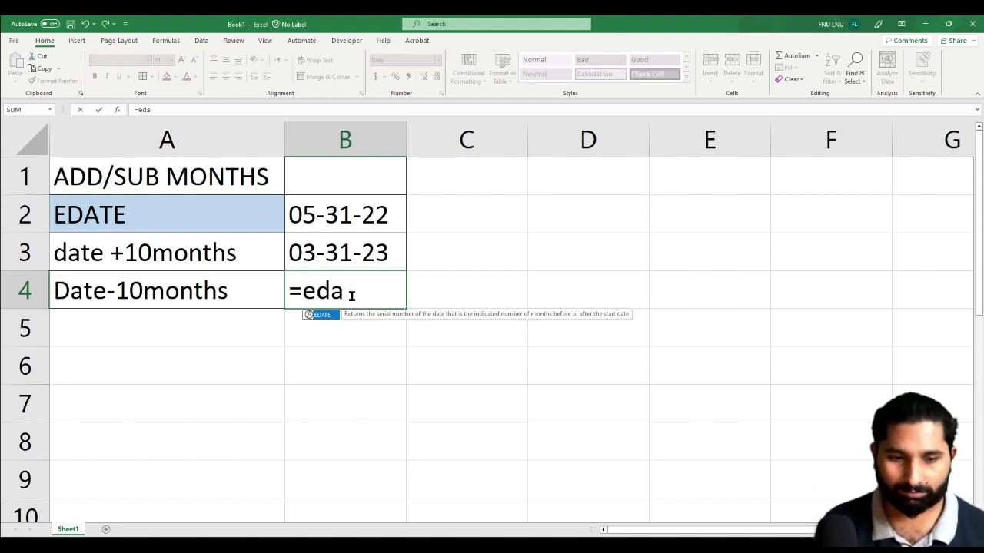
key(BackSpace)
key(BackSpace)
key(BackSpace)
key(BackSpace)
text(=)
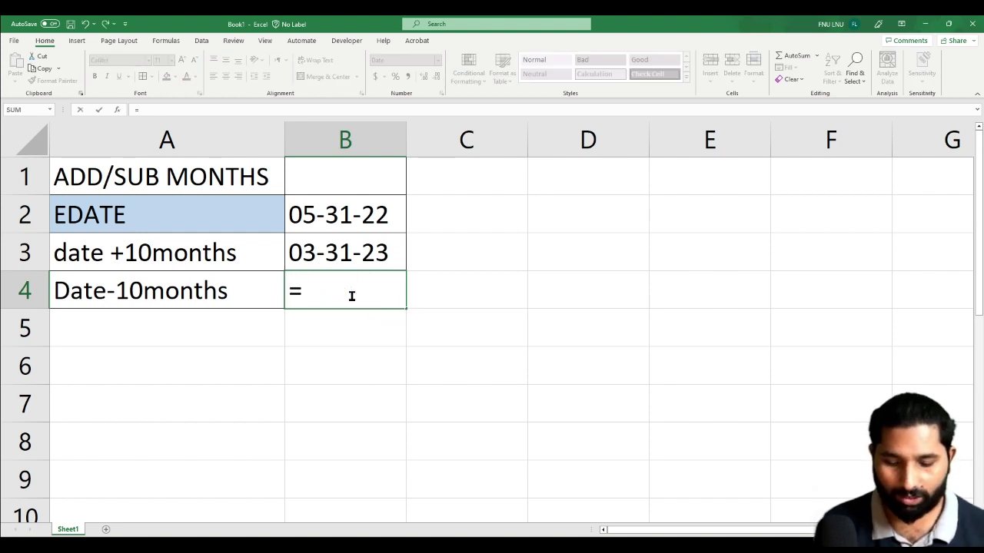
text(edate)
key(Tab)
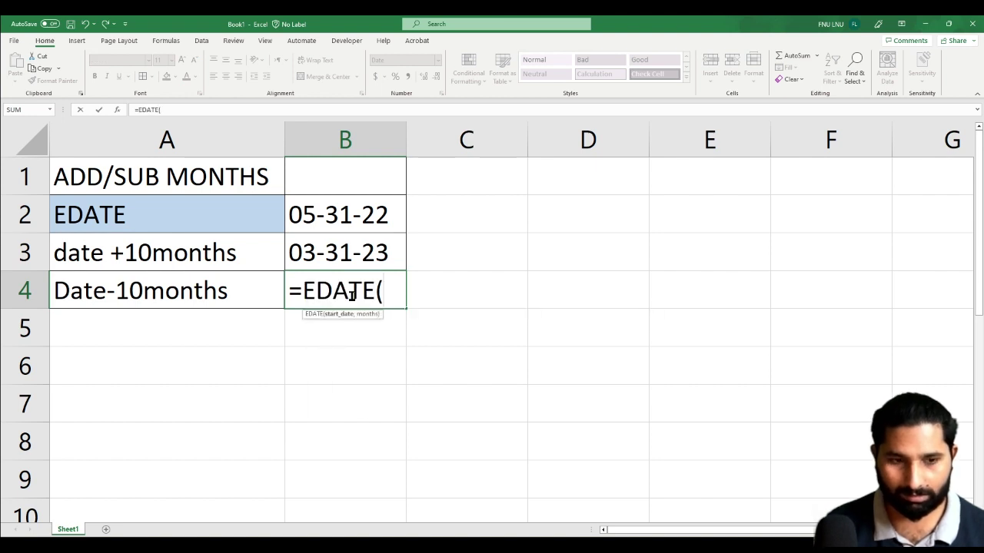
key(Up)
key(Up)
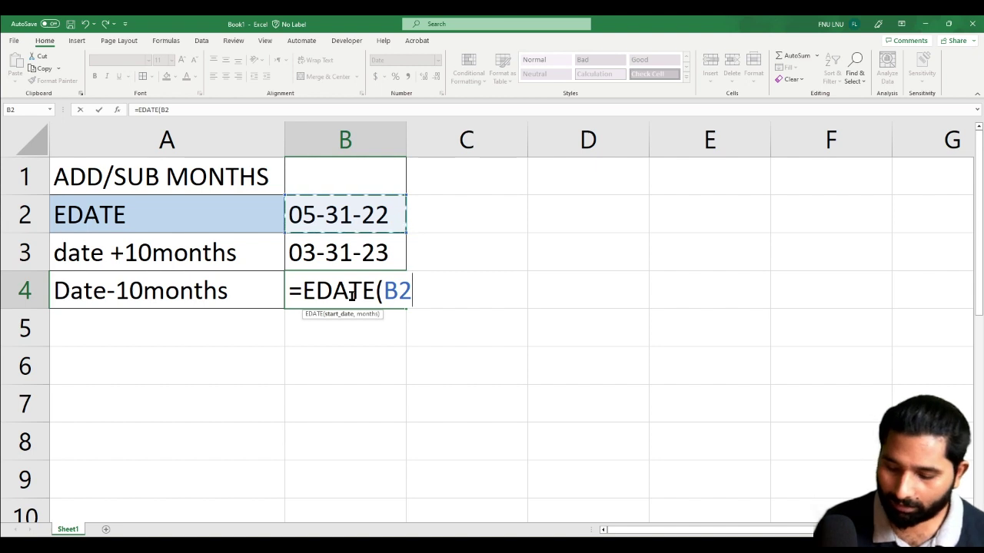
text(,-)
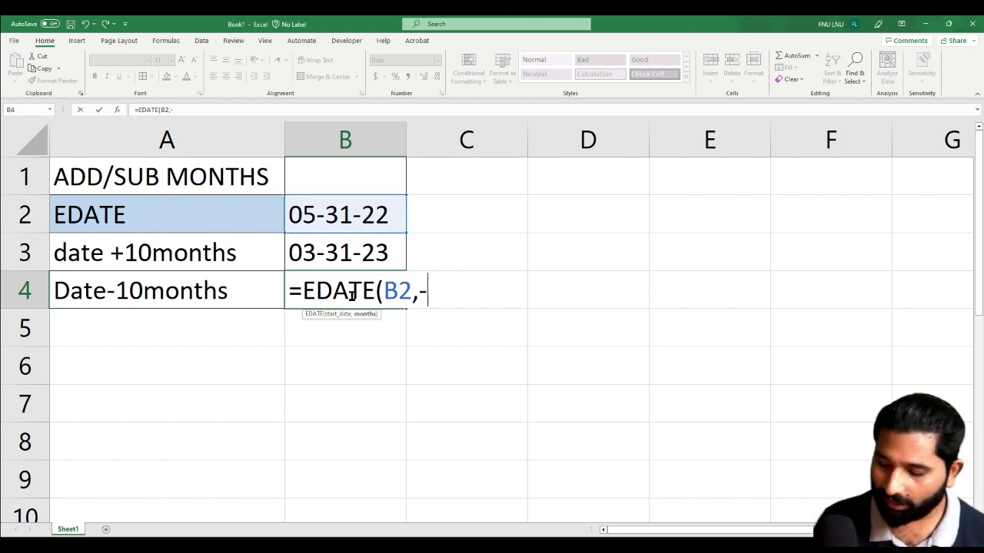
text(10)
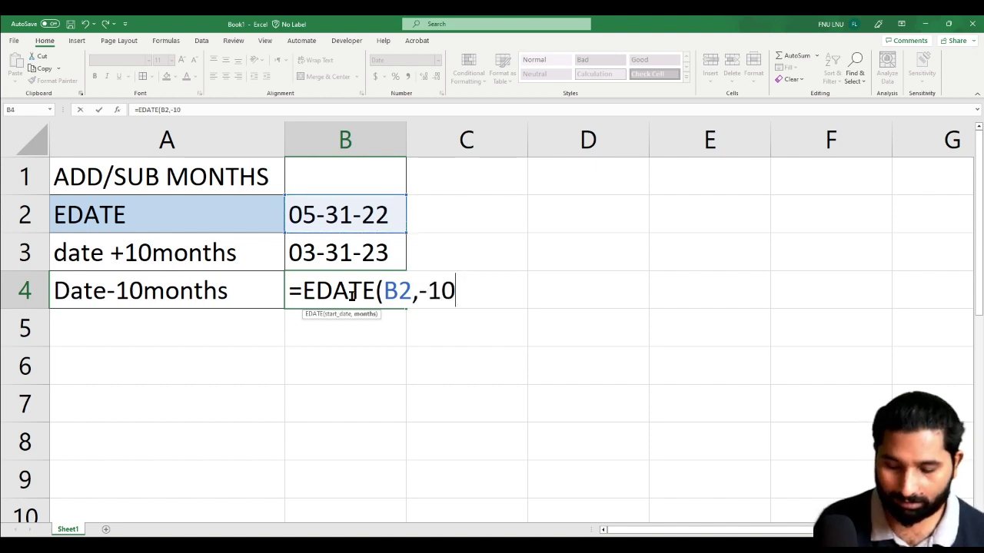
text())
key(Return)
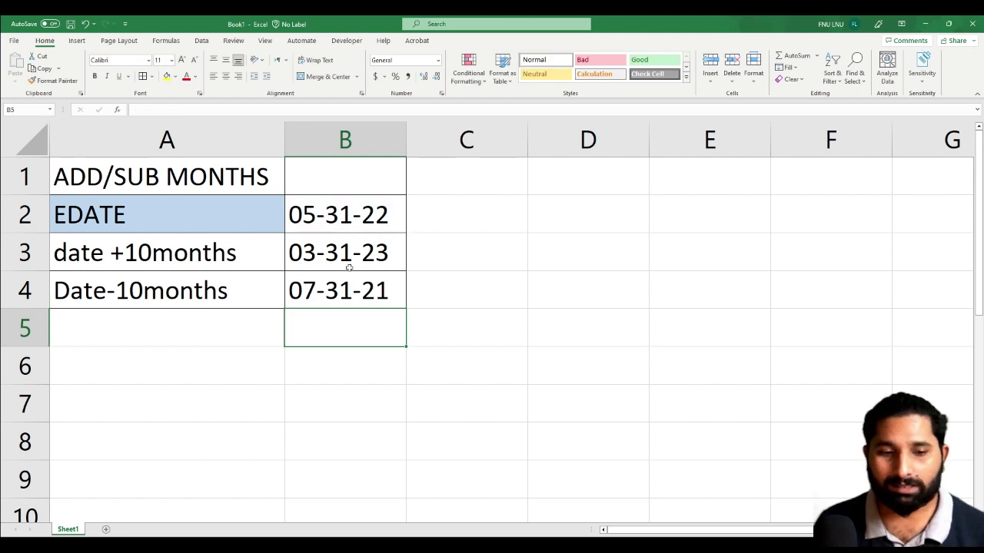
click(348, 291)
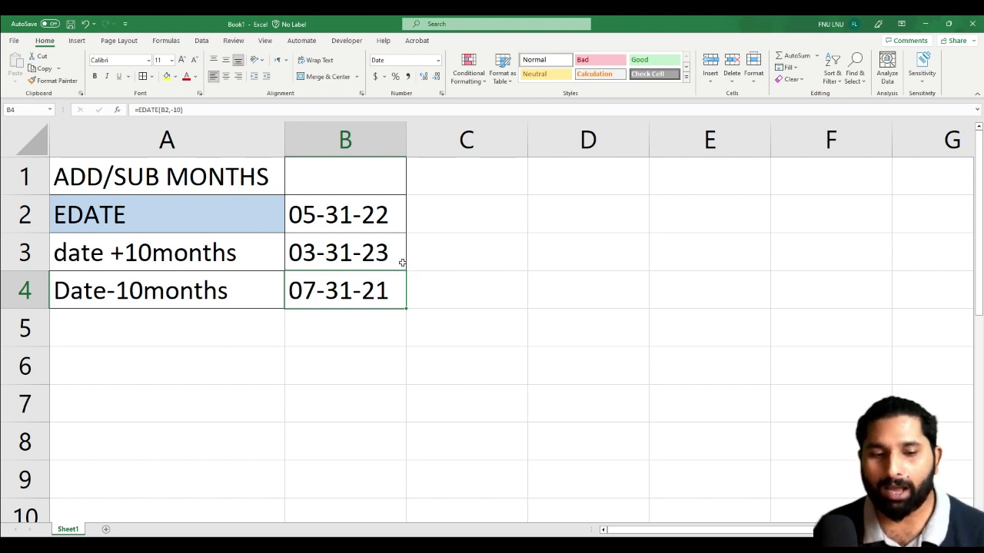
Review the EDATE formulas in B3 and B4.
click(381, 249)
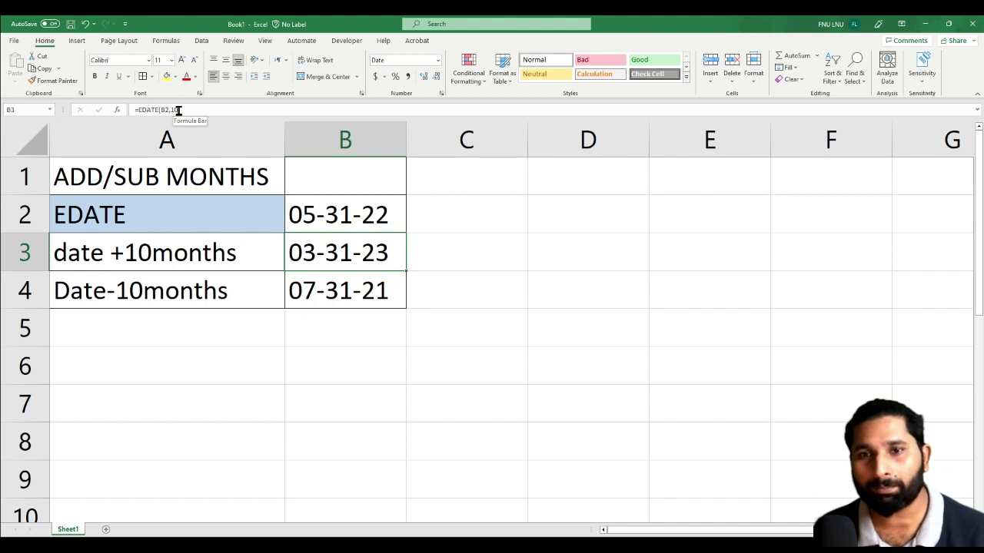
click(350, 284)
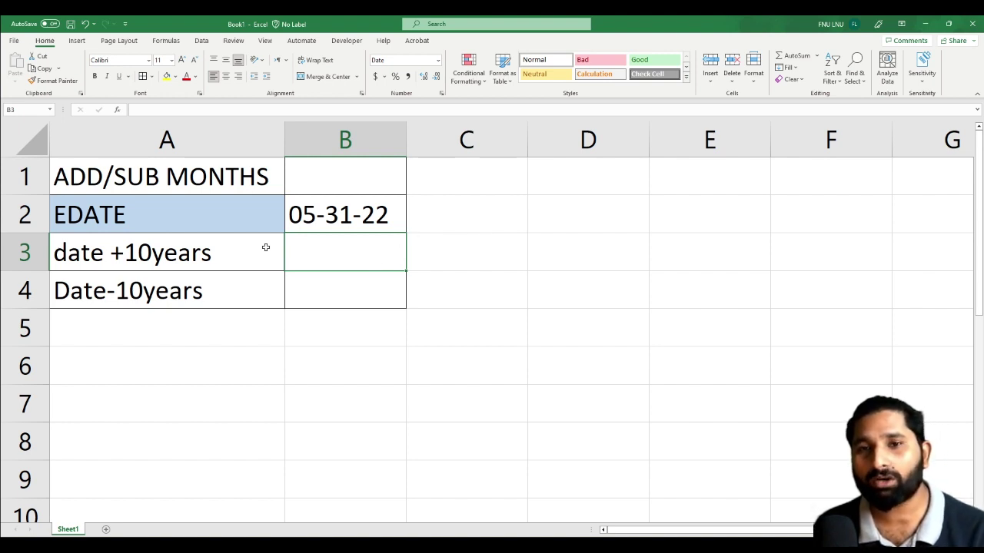
Calculate ten years in months with =10*12 in D3, giving 120.
click(543, 257)
text(=)
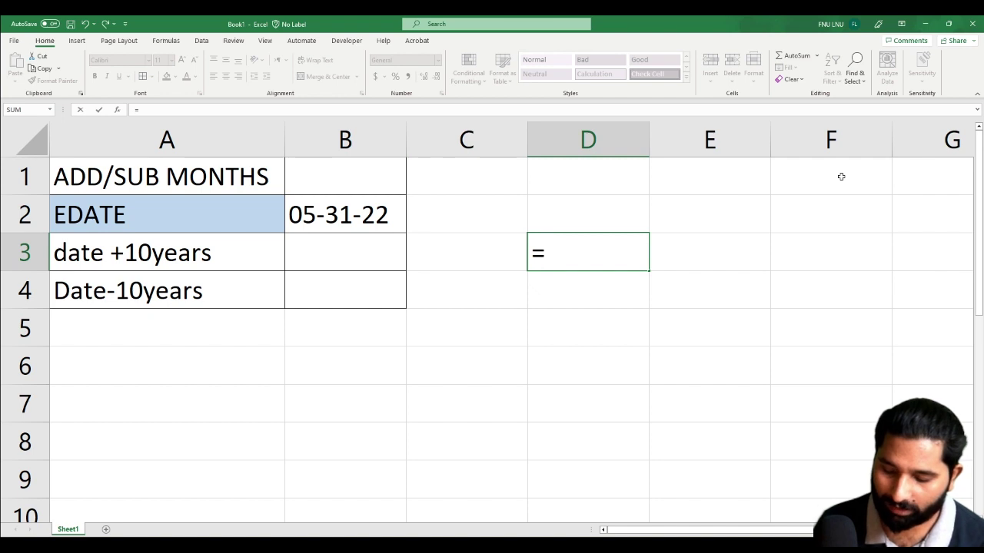
text(10*)
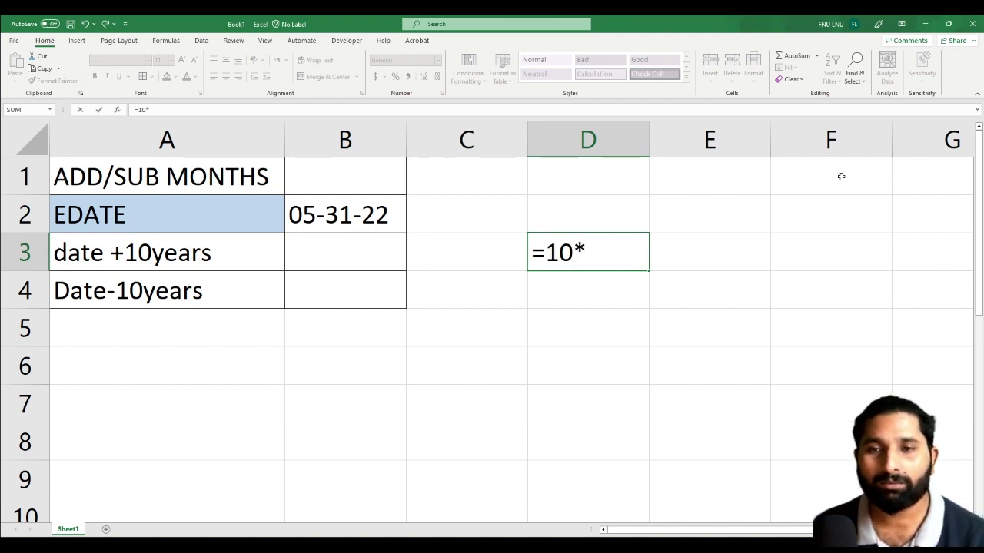
text(1)
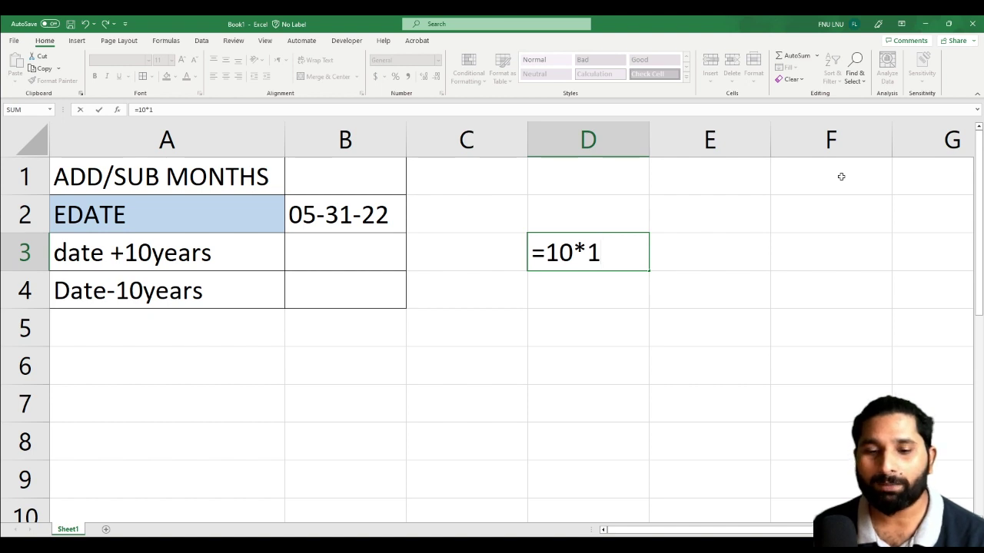
text(2)
key(Return)
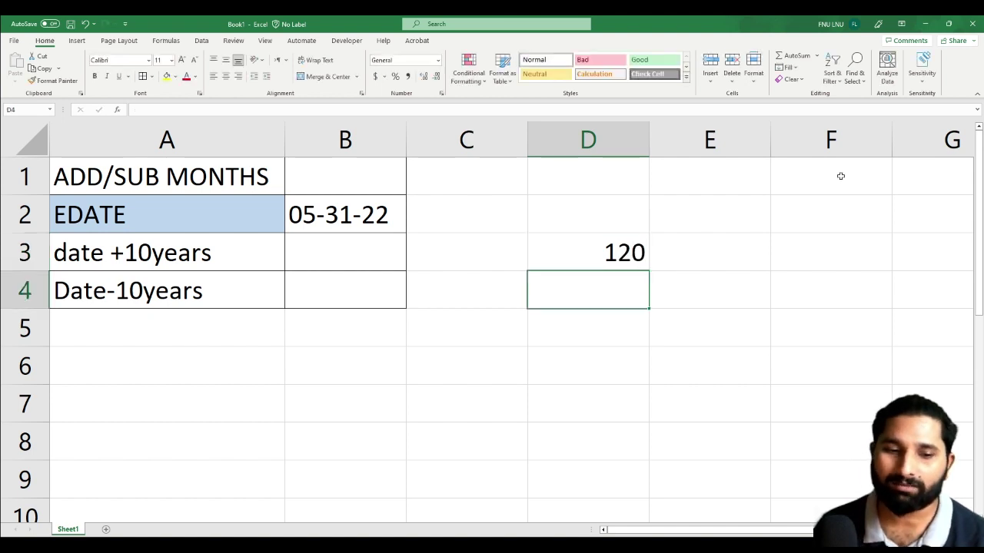
Enter =EDATE(B2,120) in B3, giving 05-31-32.
double_click(311, 255)
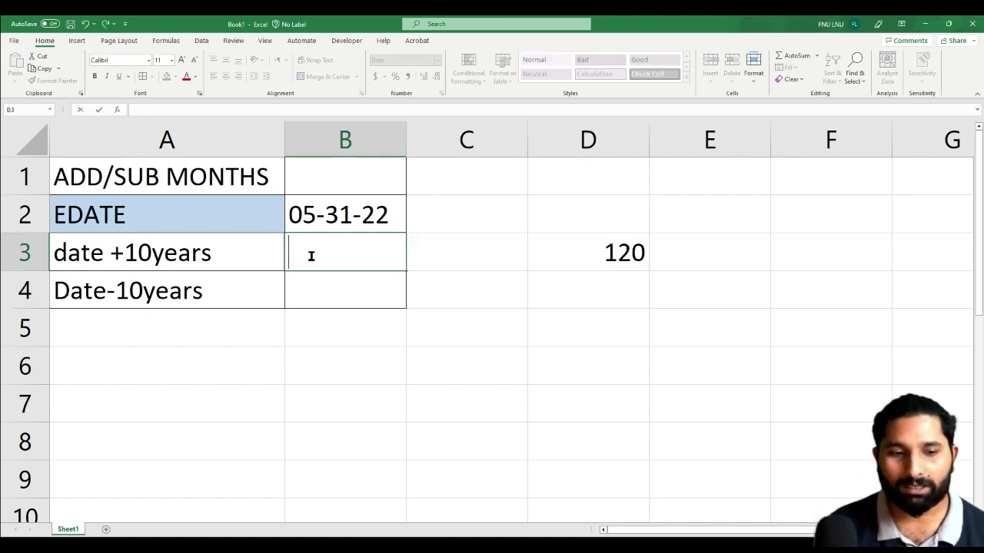
text(=e)
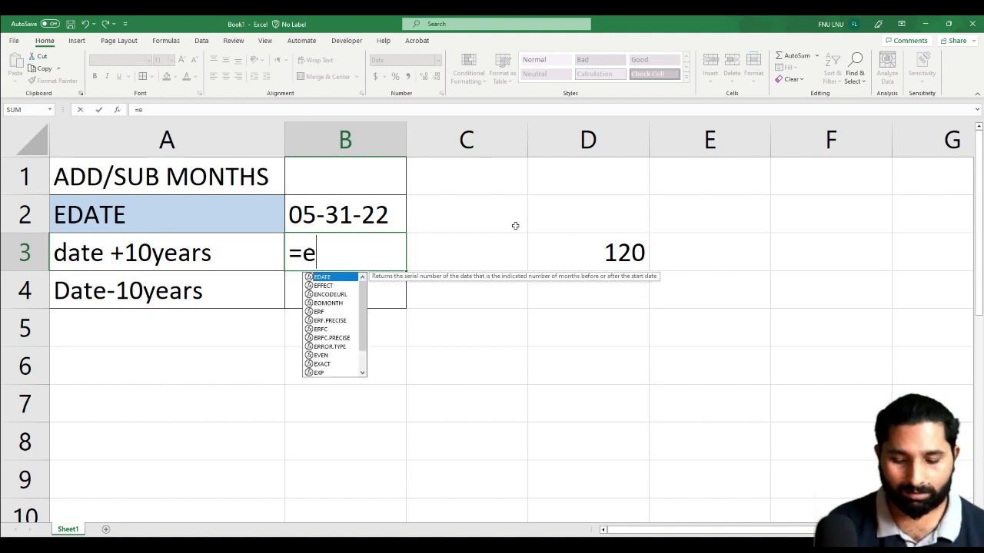
text(date)
key(Tab)
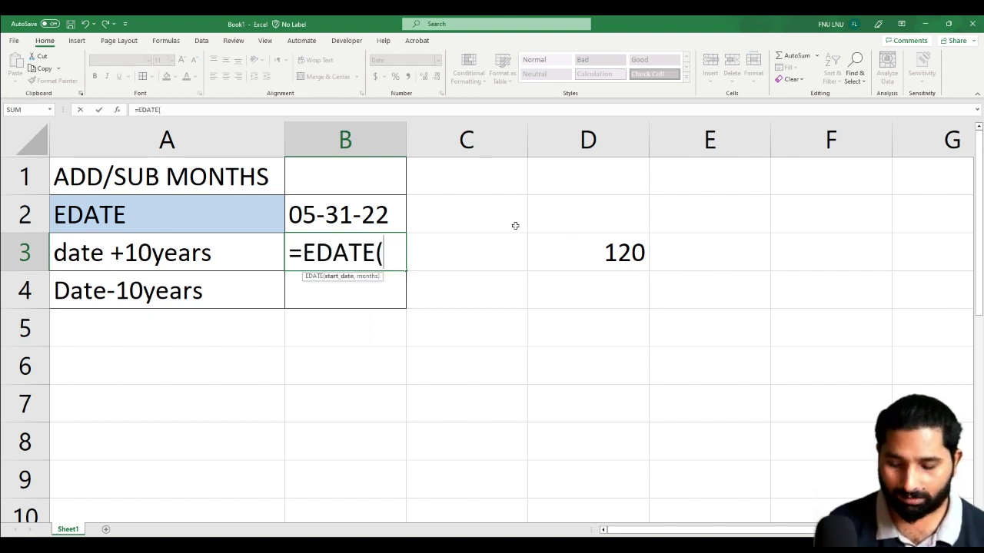
key(Up)
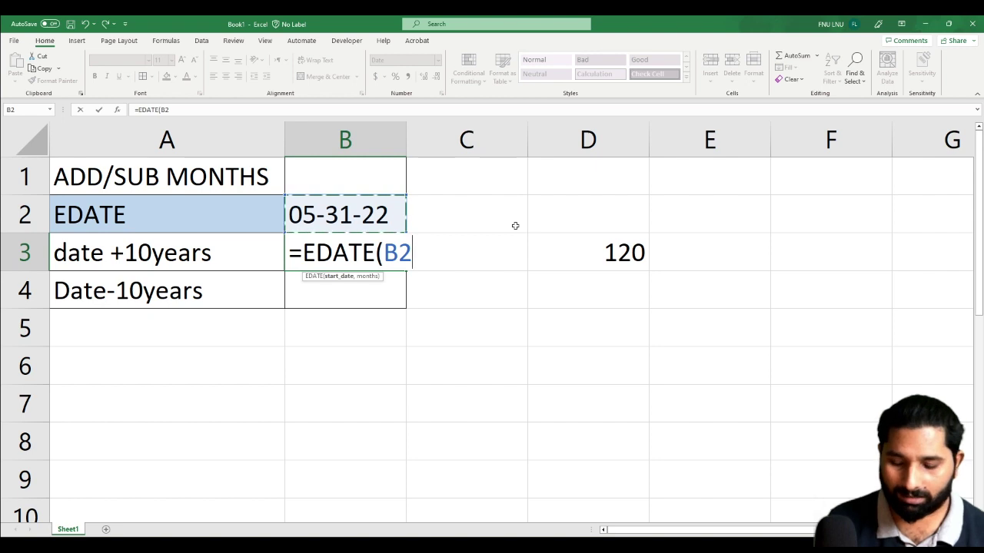
text(,12)
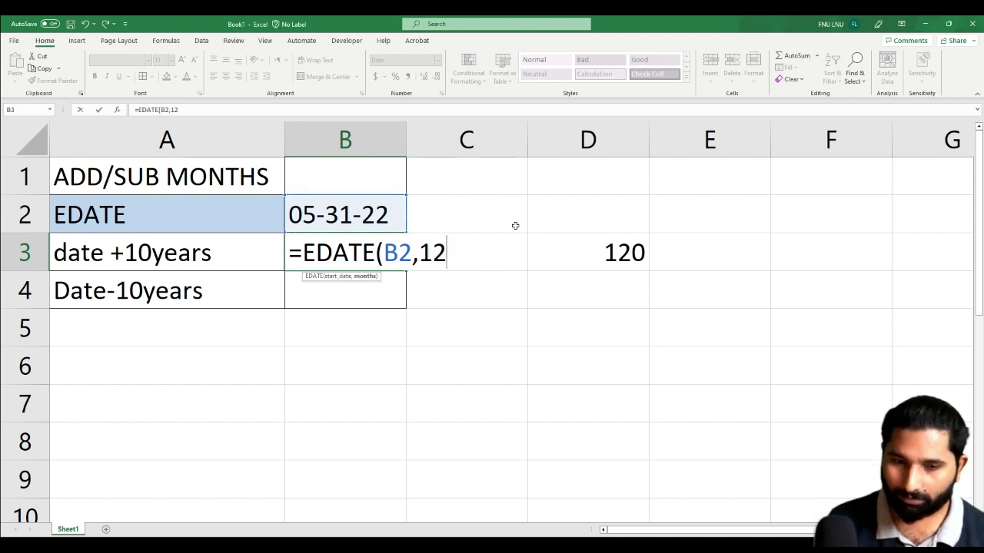
text(0))
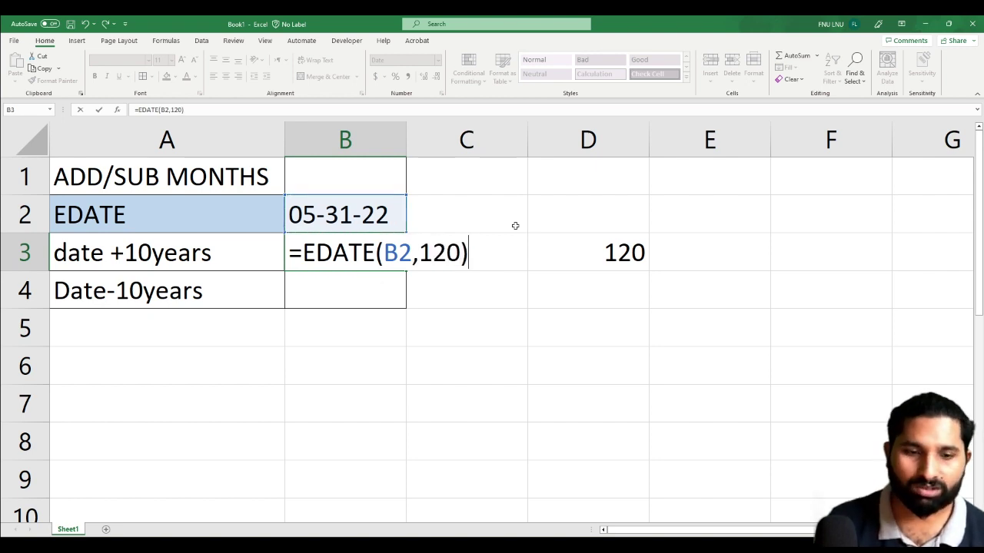
key(Return)
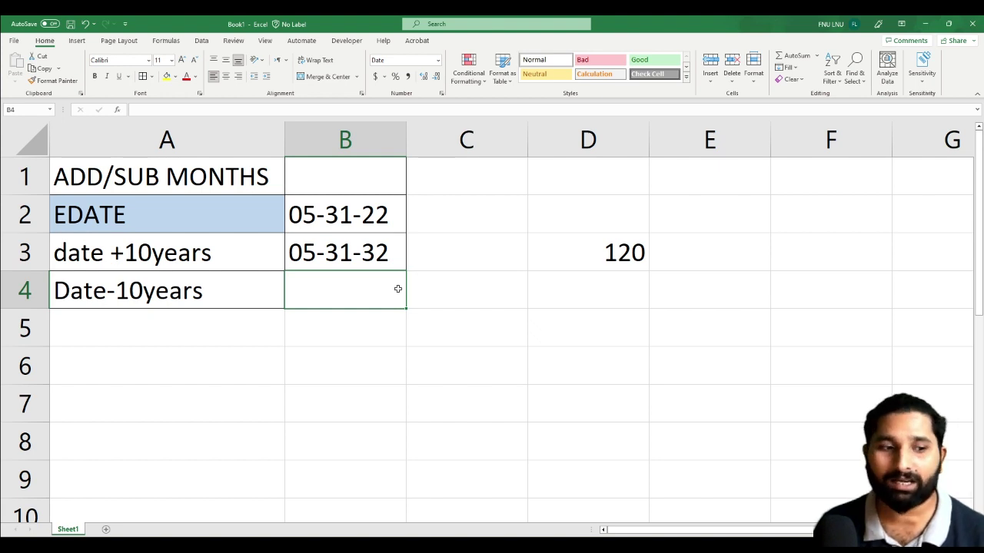
Type =EDATE(B2,-120) into B4 for the date ten years earlier.
double_click(397, 289)
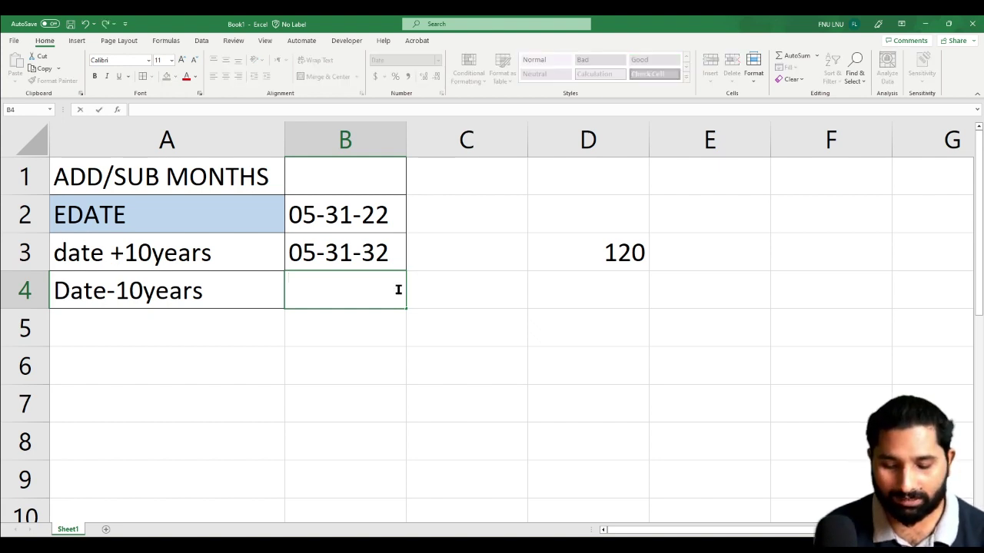
text(=edat)
key(Tab)
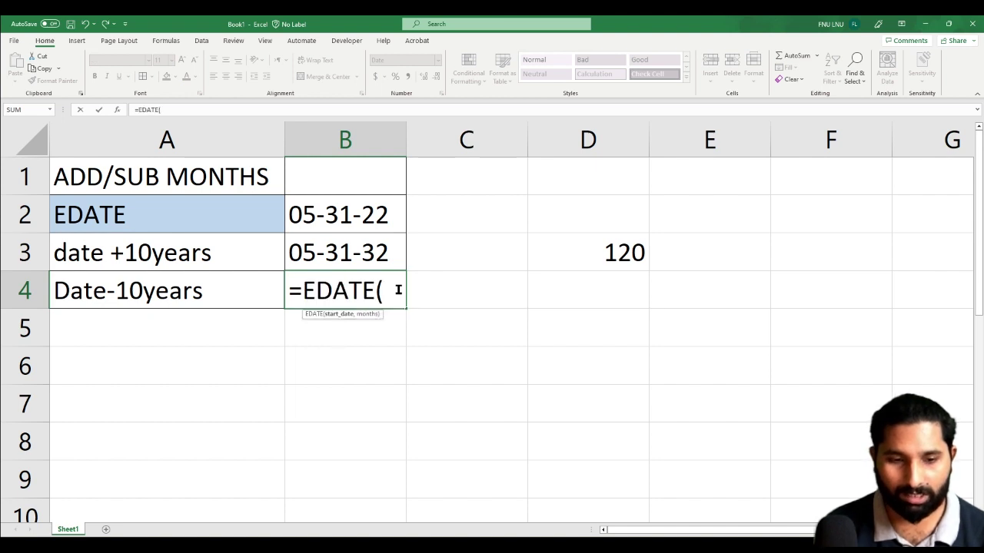
key(Up)
key(Up)
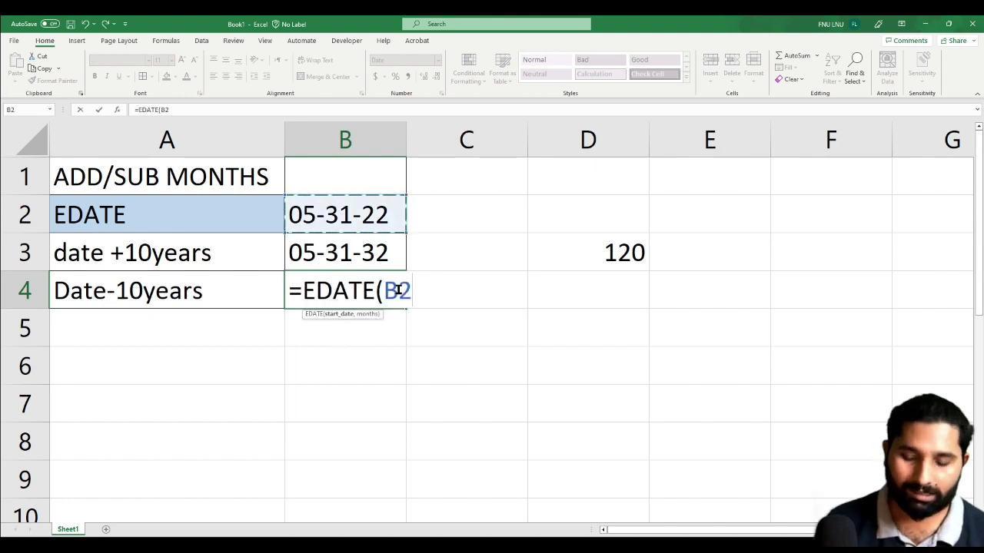
text(,)
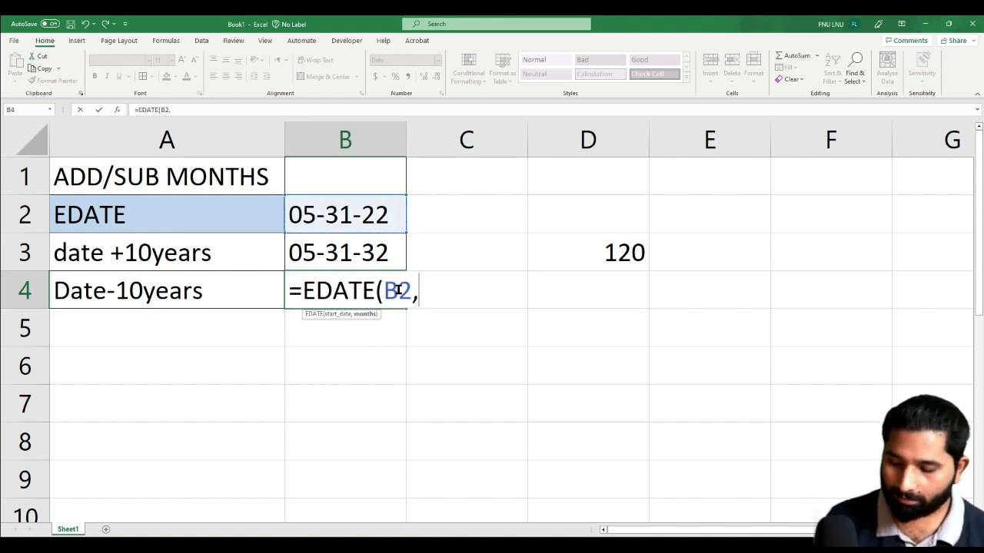
text(-120)
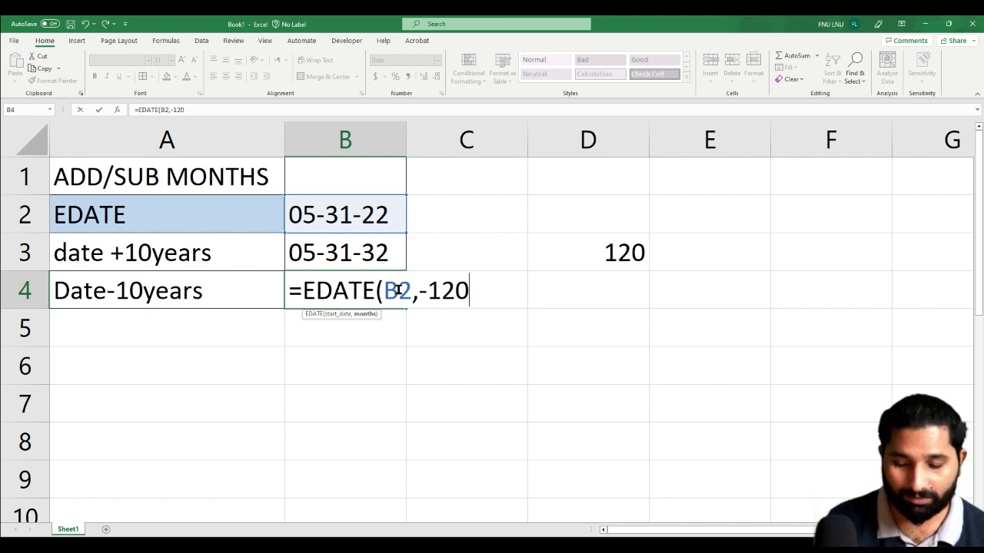
text())
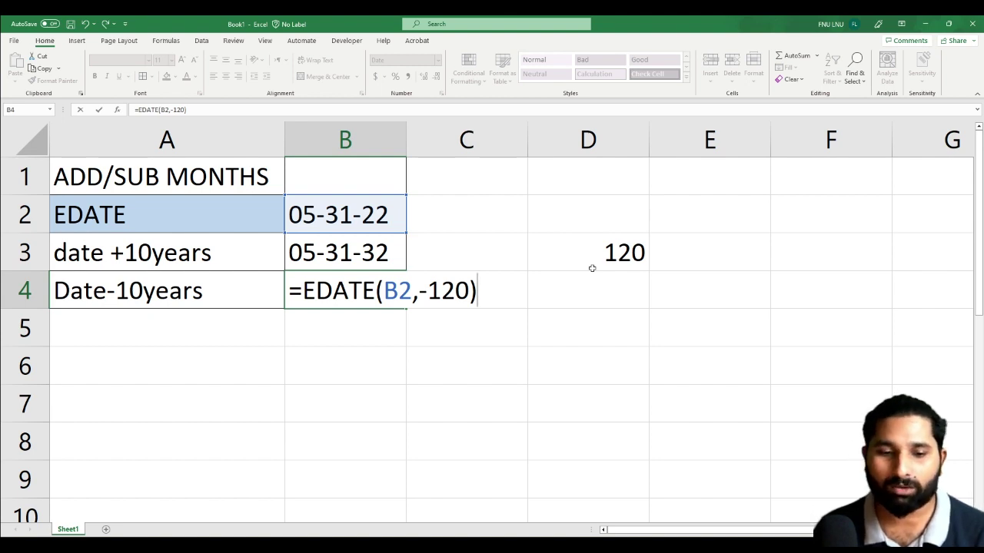
Confirm the ten-years-back formula entered in B4.
key(Return)
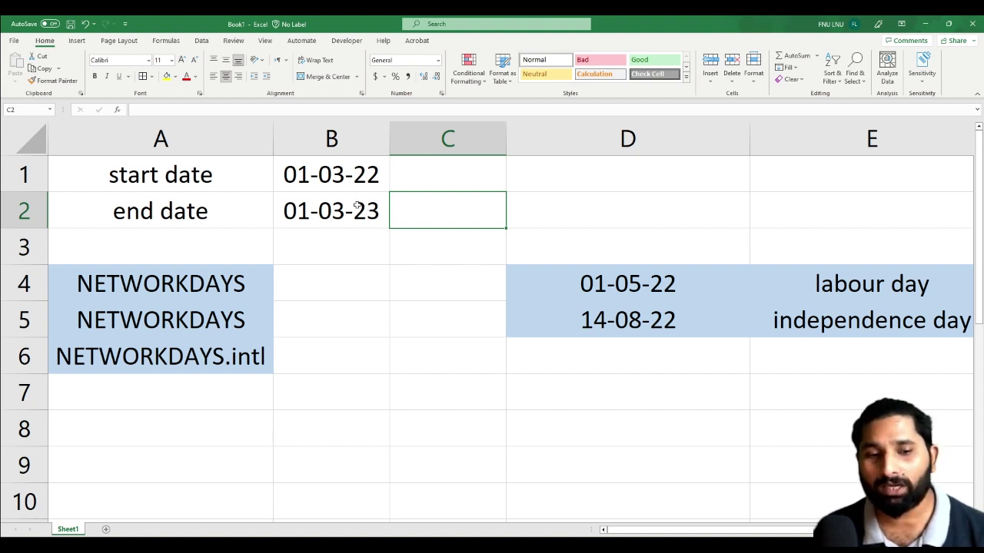
Enter 365 in cell D1, then select B4 for the working-days formula.
click(568, 186)
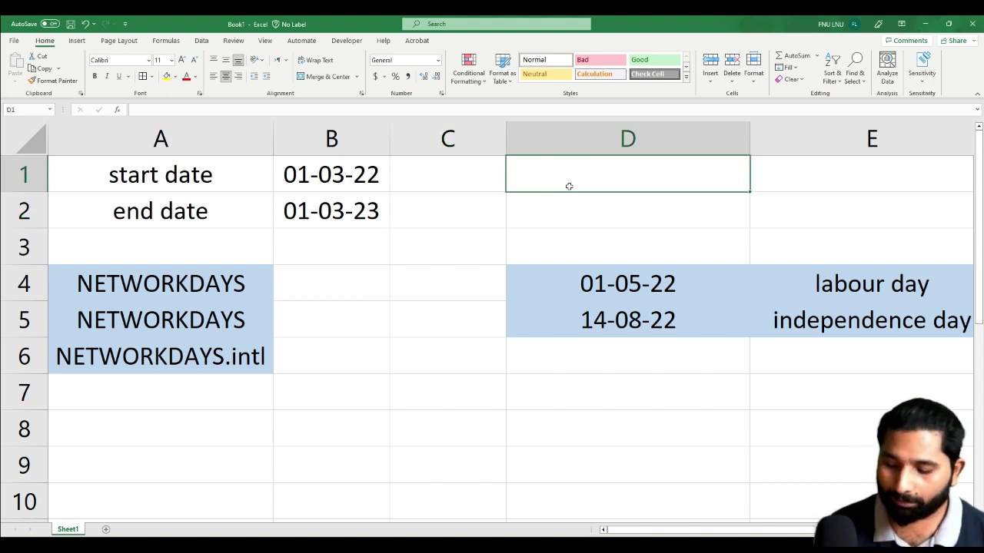
text(365)
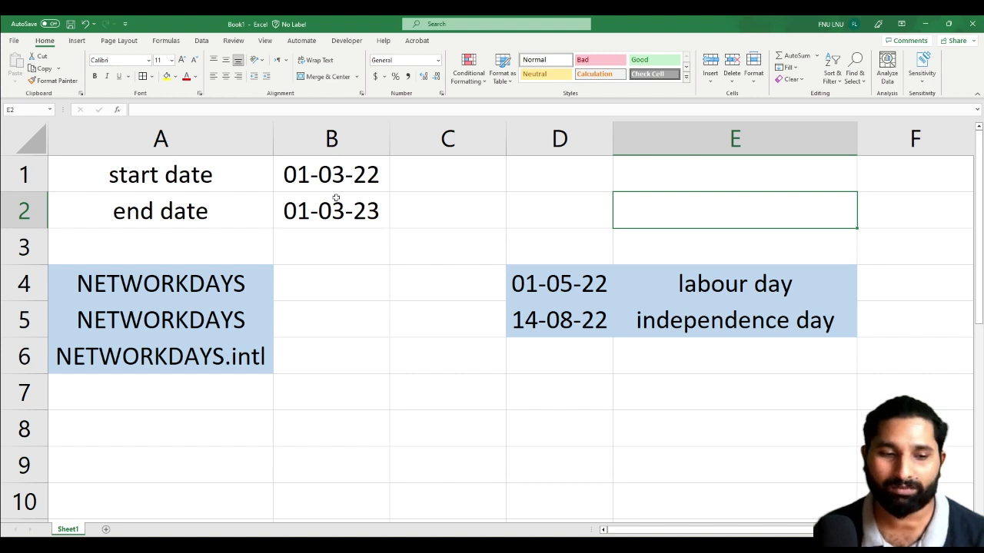
click(355, 277)
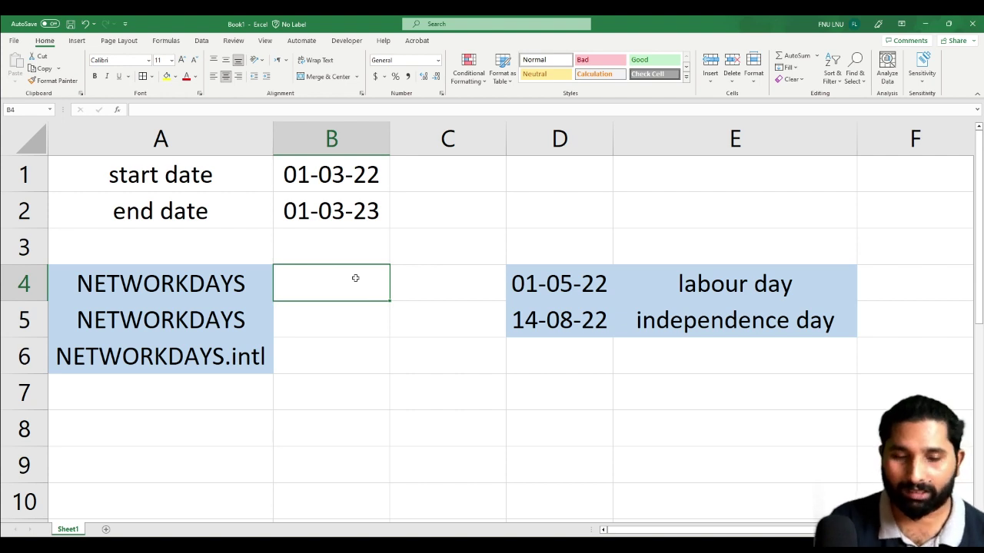
Enter =NETWORKDAYS(B1,B2) in B4, returning 262 working days.
text(=n)
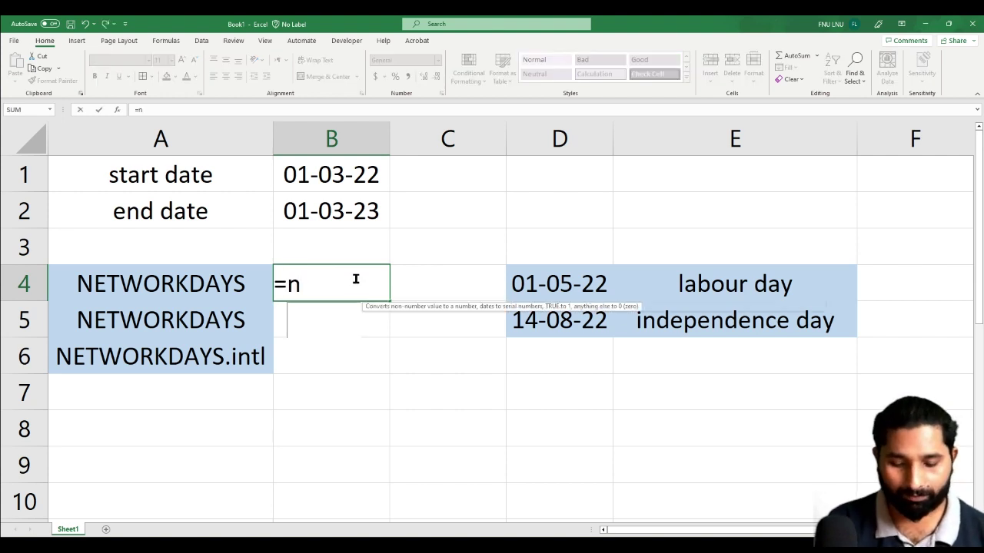
text(et)
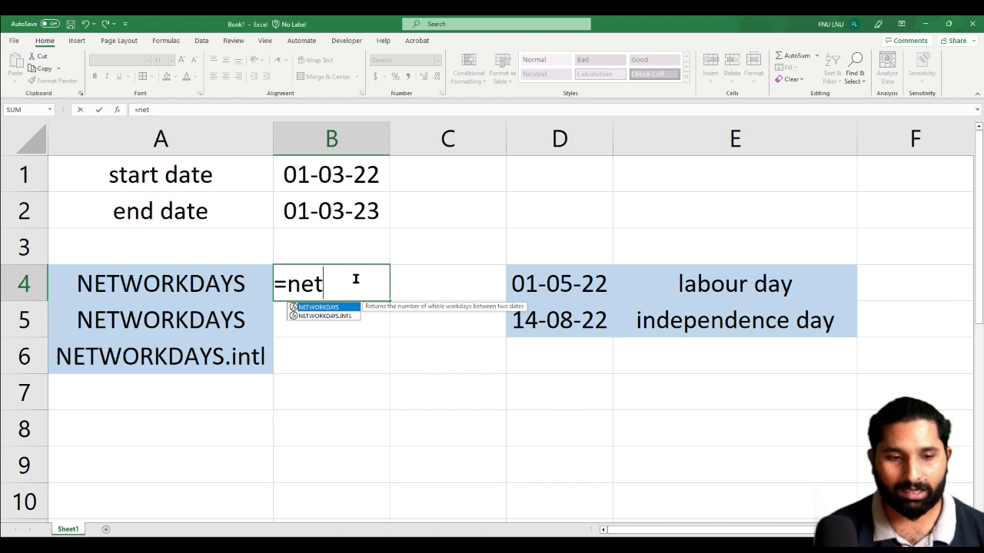
key(Tab)
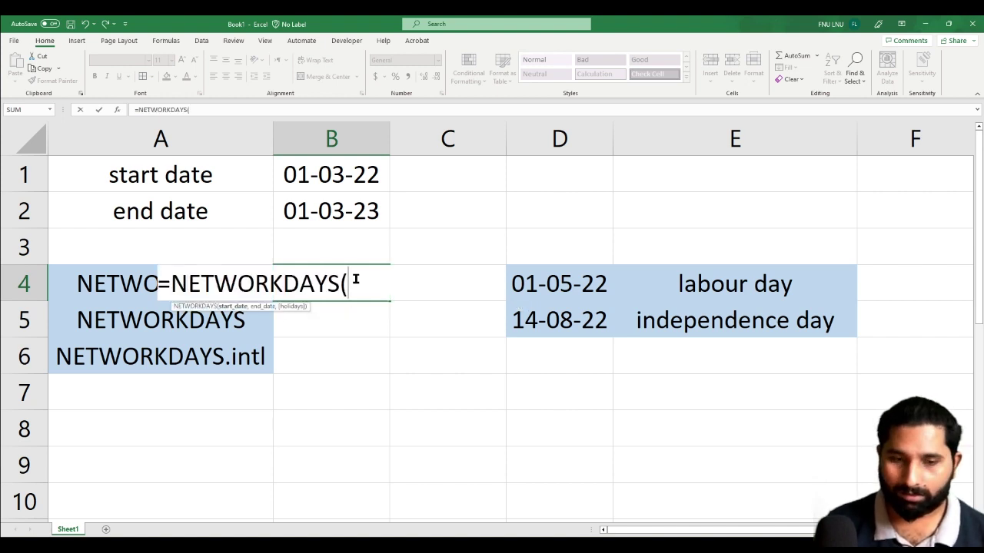
click(345, 178)
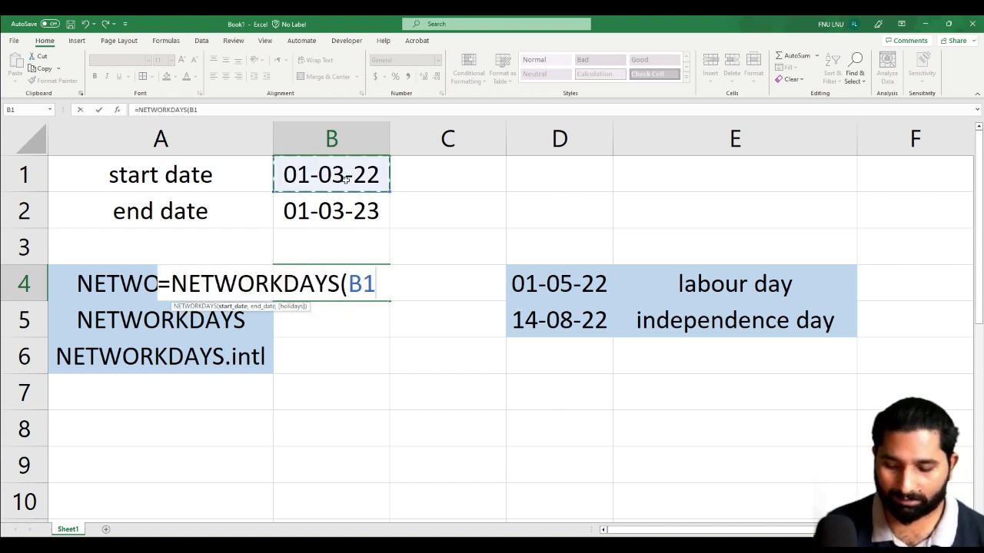
text(,)
click(336, 206)
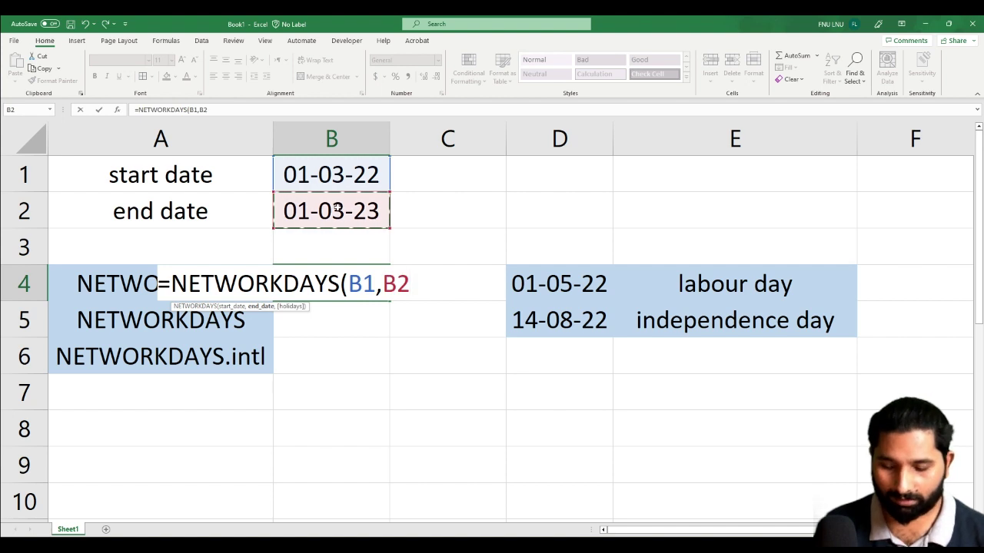
text())
key(Return)
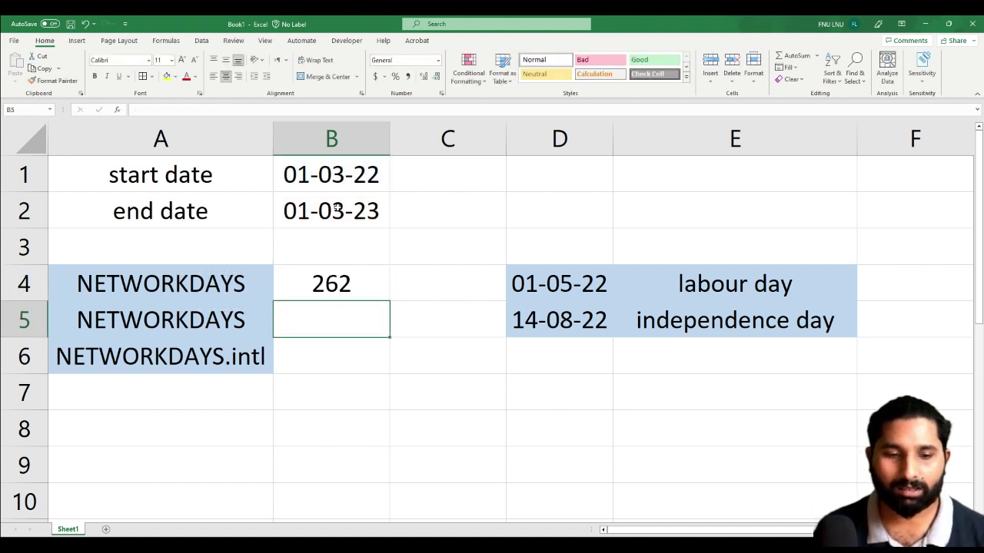
click(369, 289)
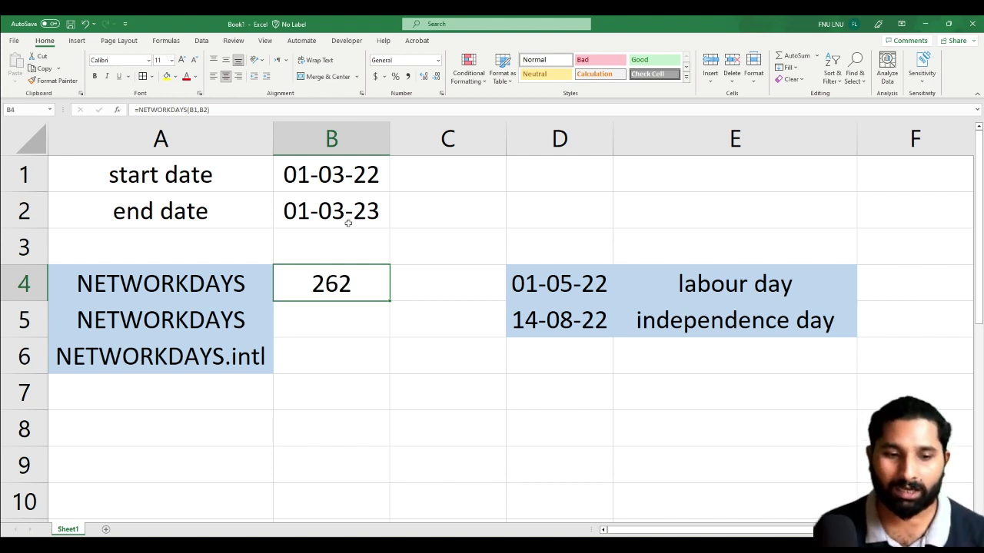
click(321, 317)
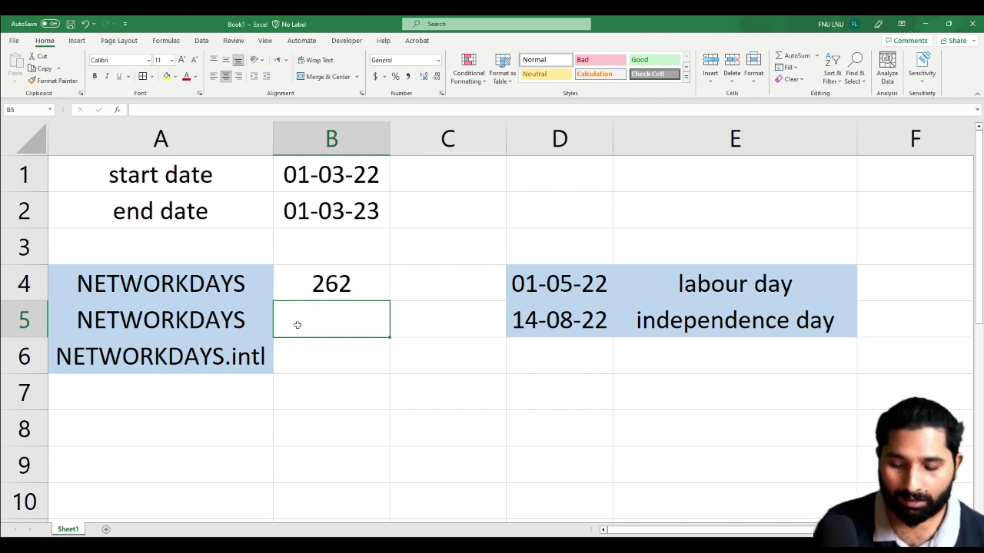
Enter =NETWORKDAYS(B1,B2,D4:D5) in B5 so the two holidays are excluded, giving 262.
text(=netw)
key(Tab)
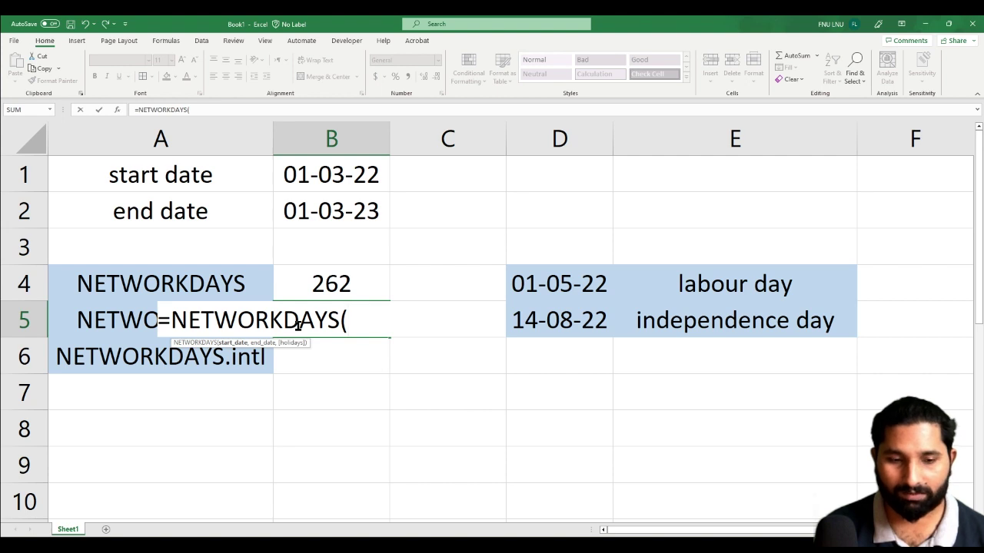
click(366, 177)
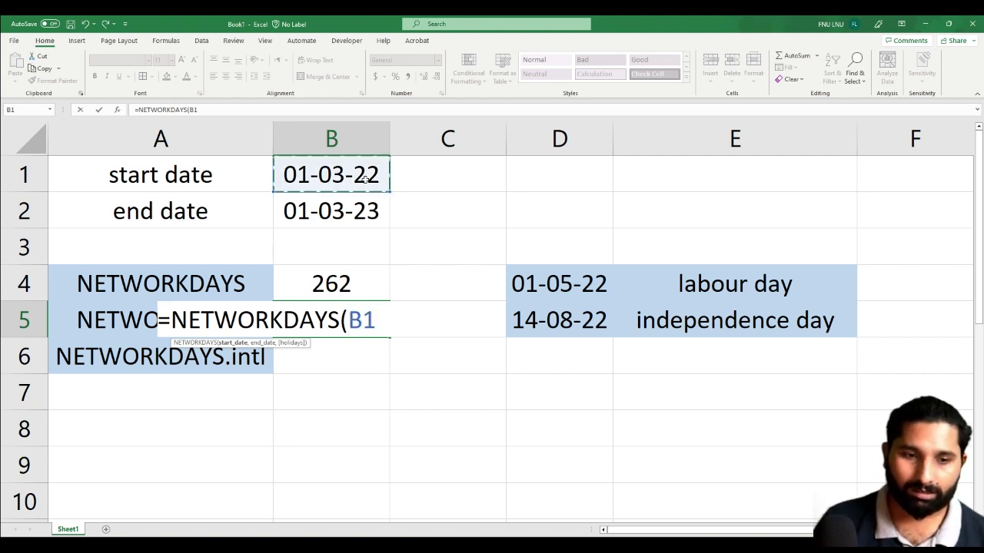
text(,)
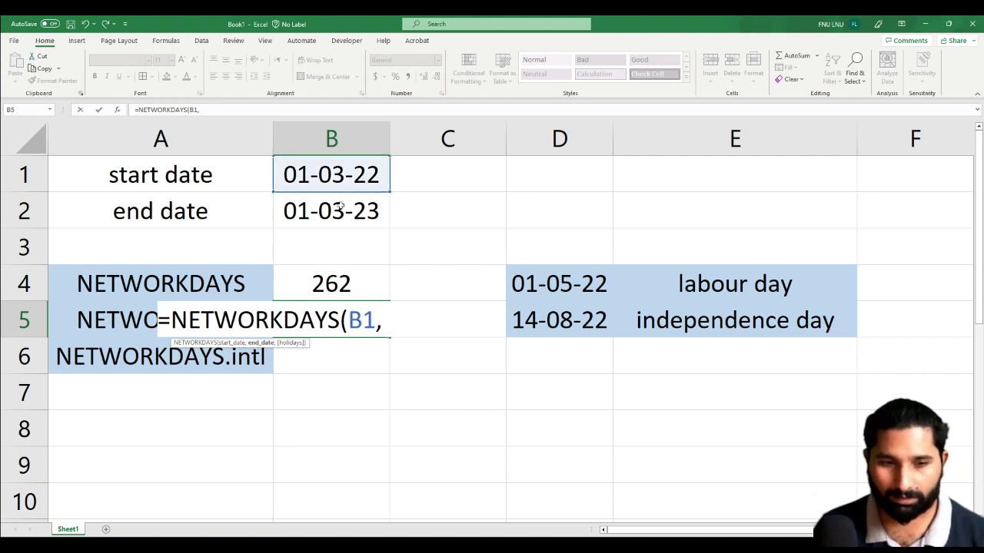
click(339, 205)
text(,)
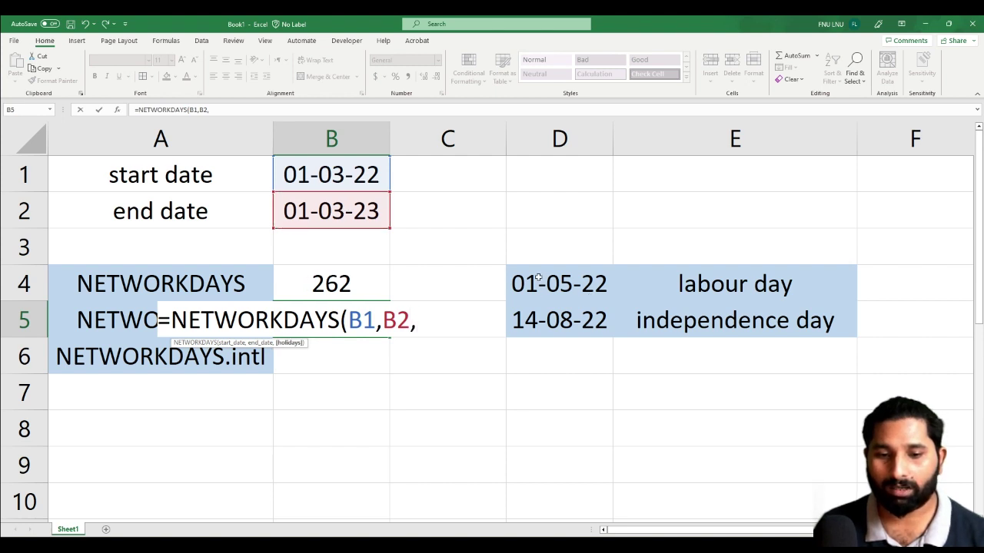
click(539, 278)
drag(543, 304, 544, 313)
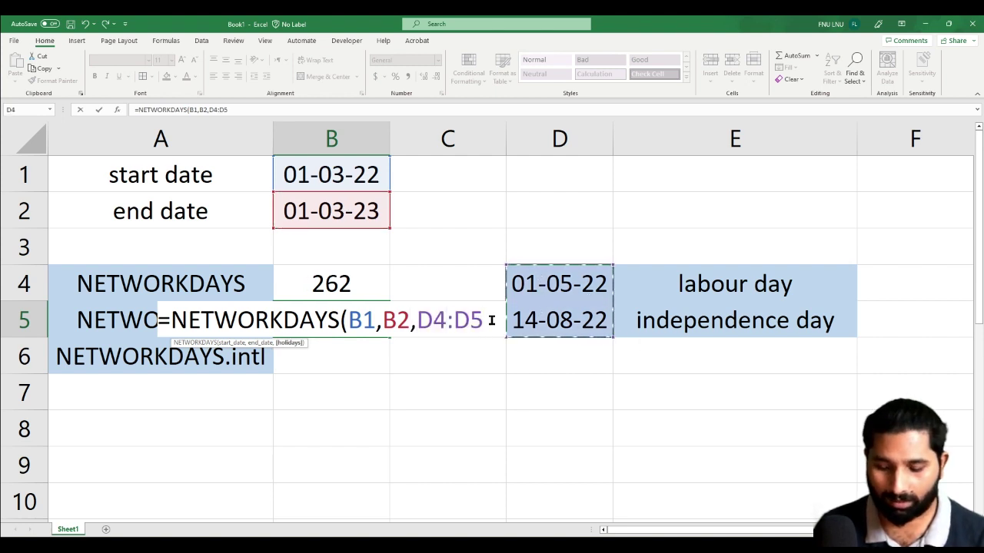
text())
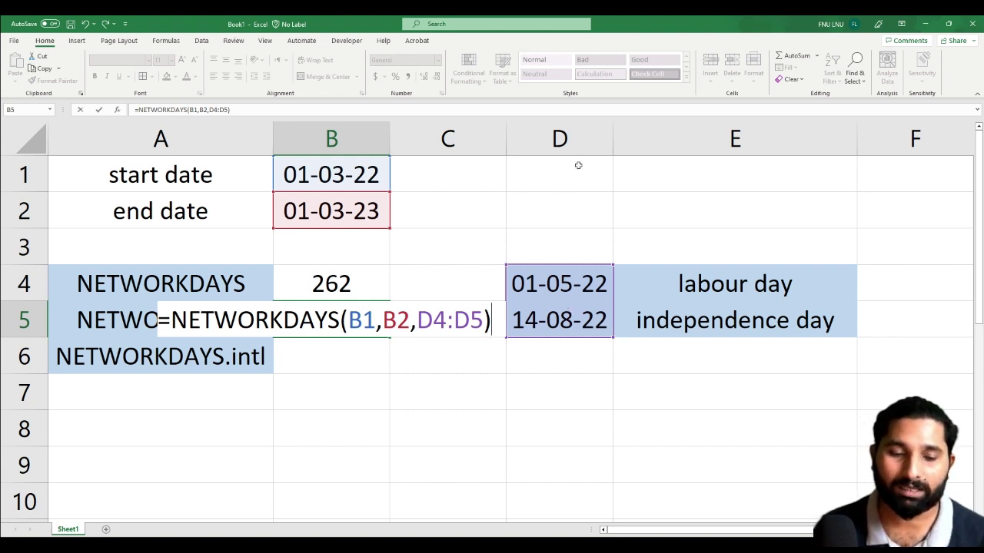
key(Return)
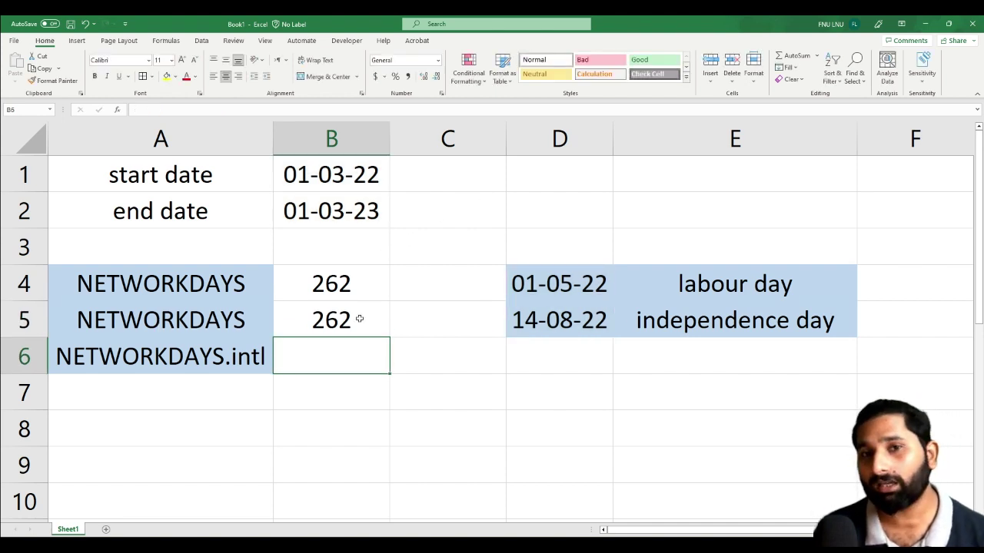
drag(538, 283, 549, 317)
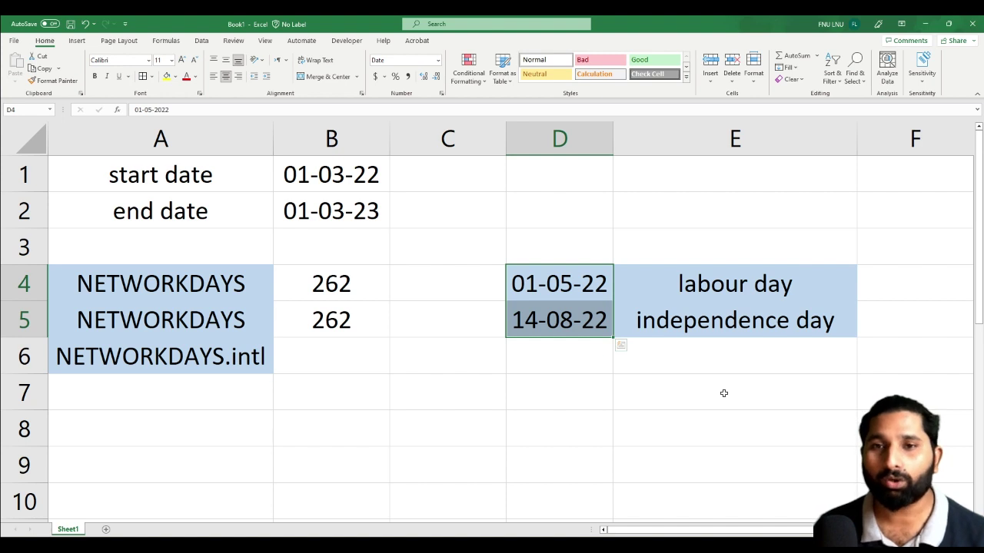
click(323, 280)
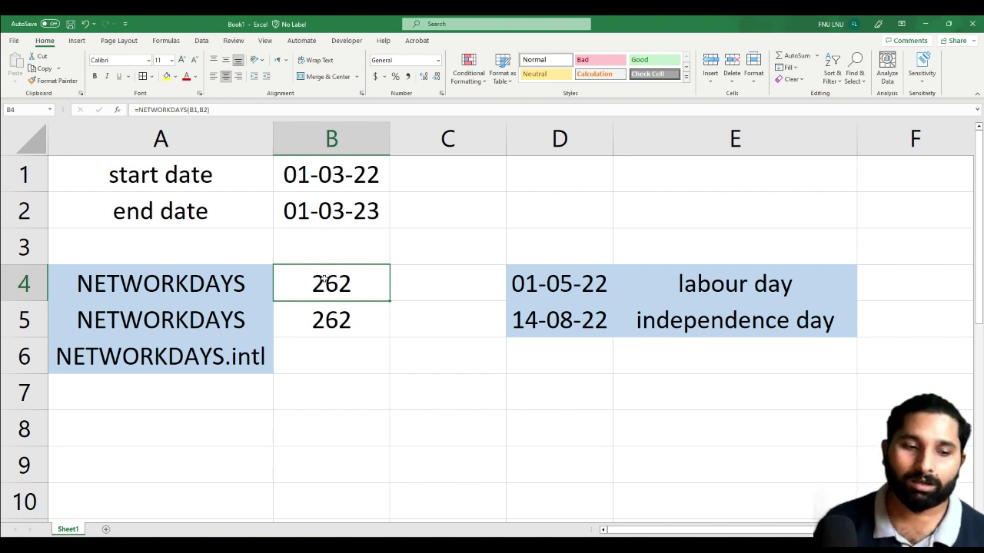
click(346, 321)
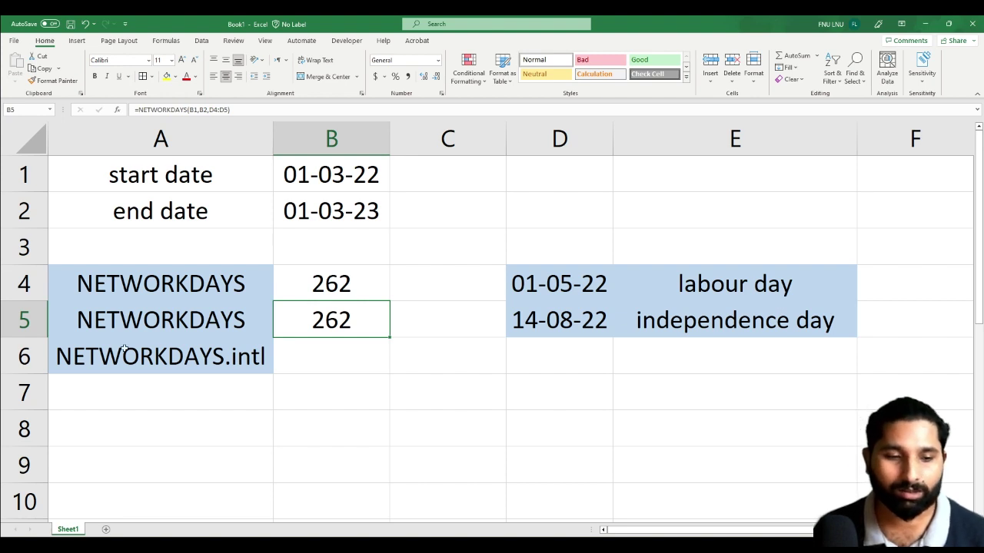
click(310, 359)
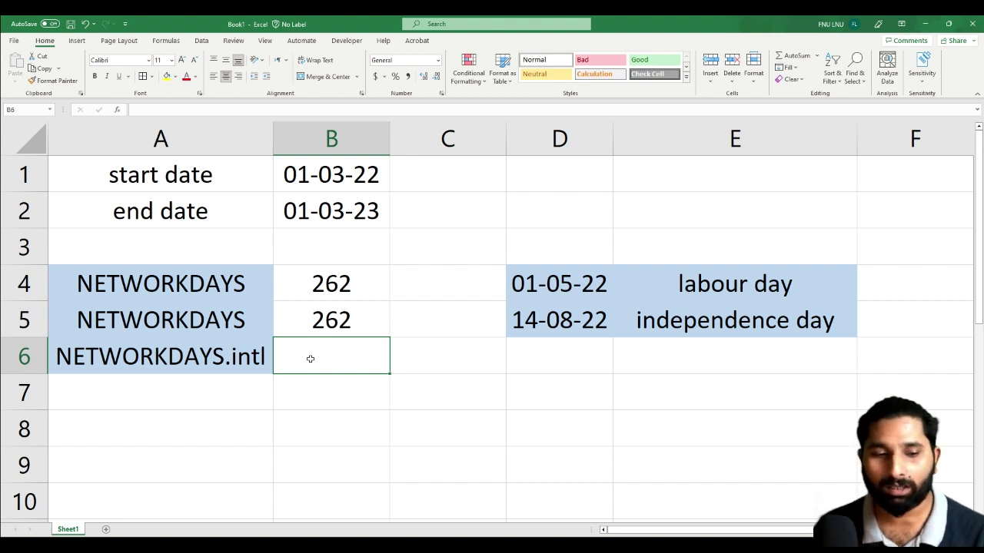
Start a NETWORKDAYS.INTL formula in B6 with B1 as start and B2 as end date.
text(=netw)
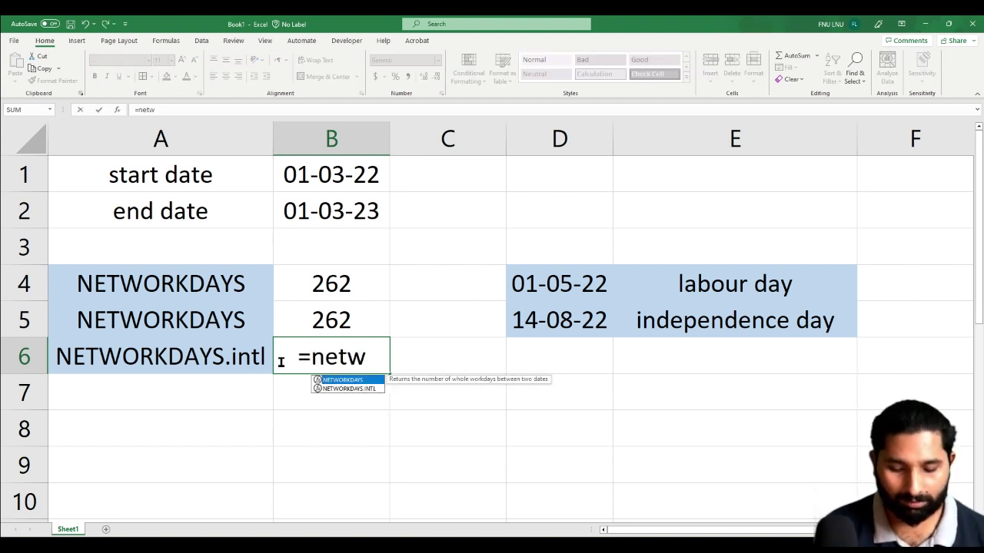
text(or)
key(Down)
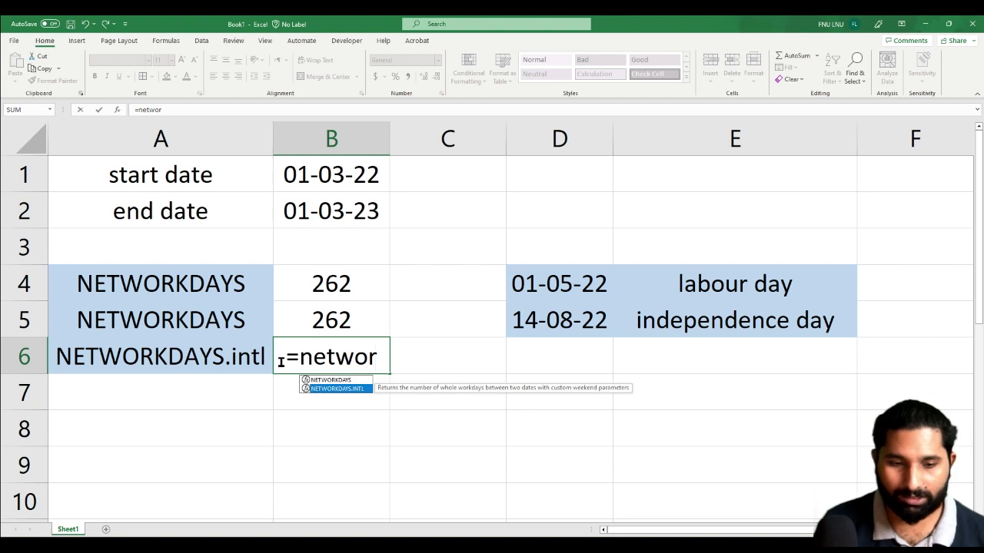
key(Tab)
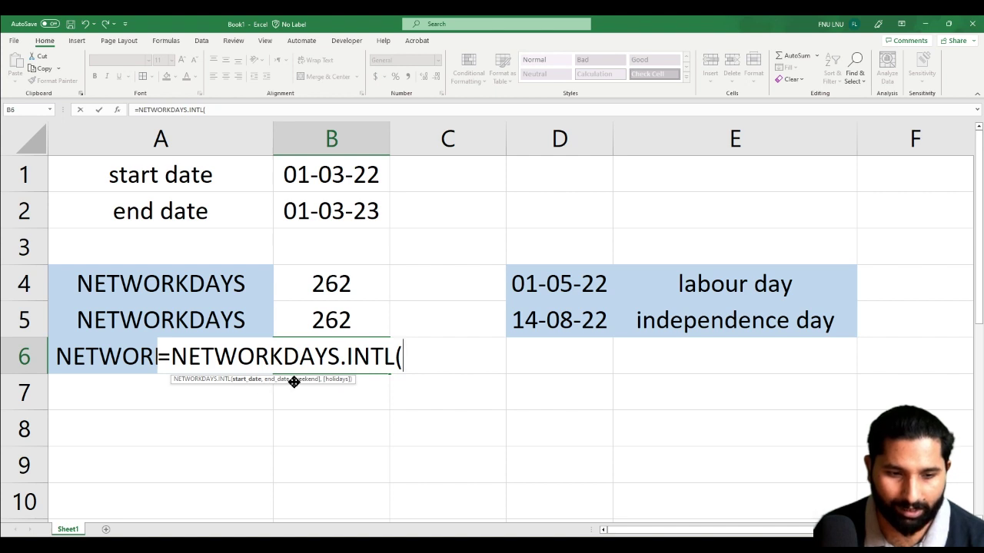
click(348, 181)
text(,)
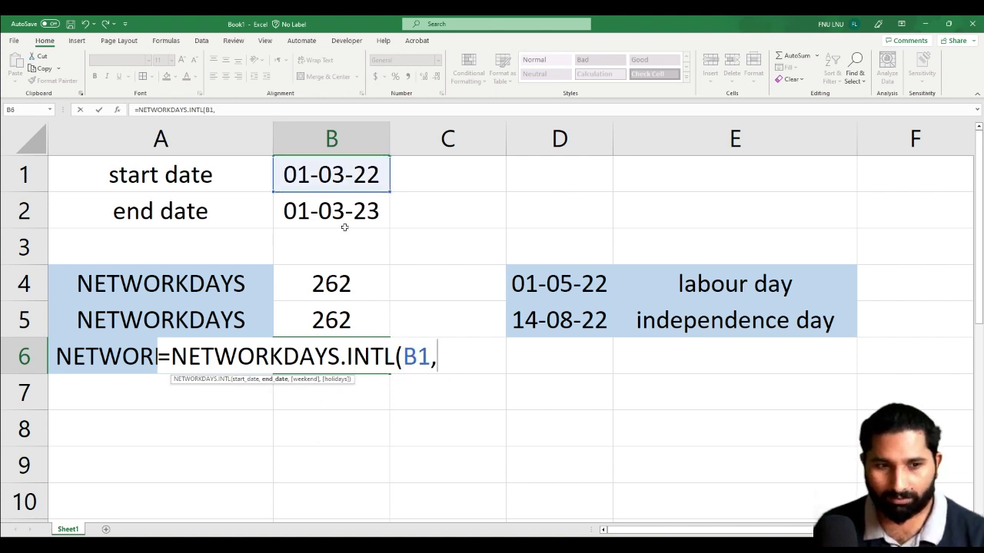
click(344, 219)
text(,)
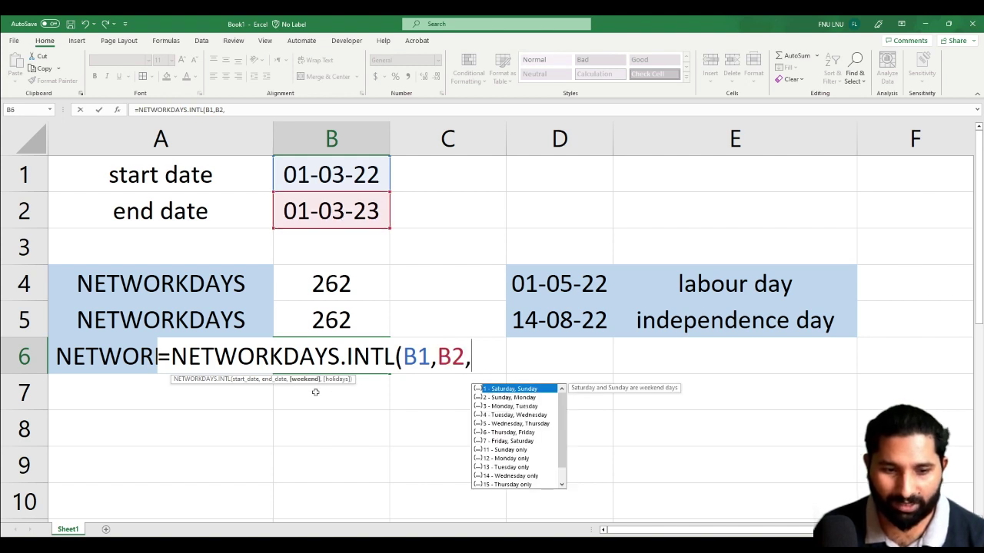
Add weekend code 17 (Saturday only) and holidays D4:D5 to the formula, giving 312.
key(Down)
key(Down)
key(Down)
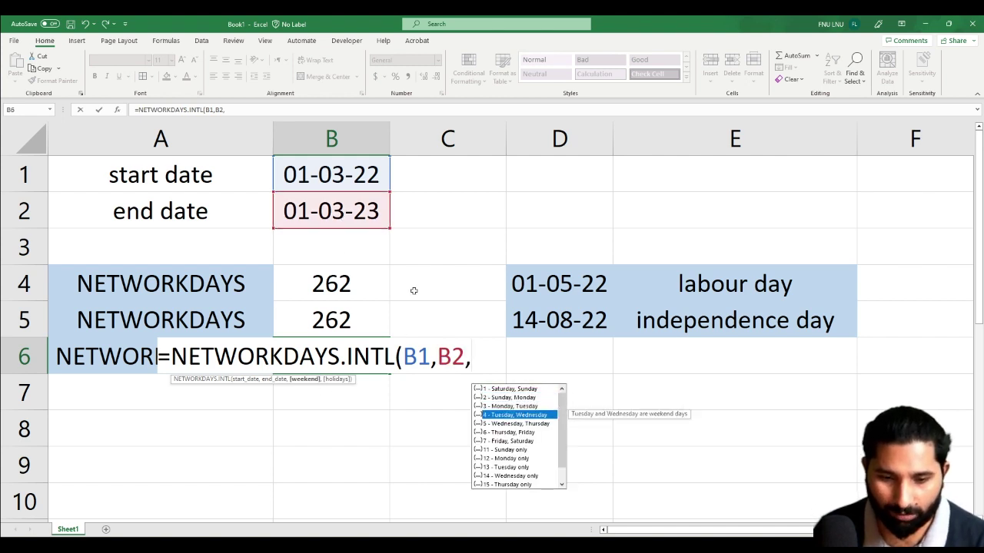
key(Down)
key(Down)
key(Down)
key(Down)
key(Down)
key(Down)
key(Down)
key(Down)
key(Down)
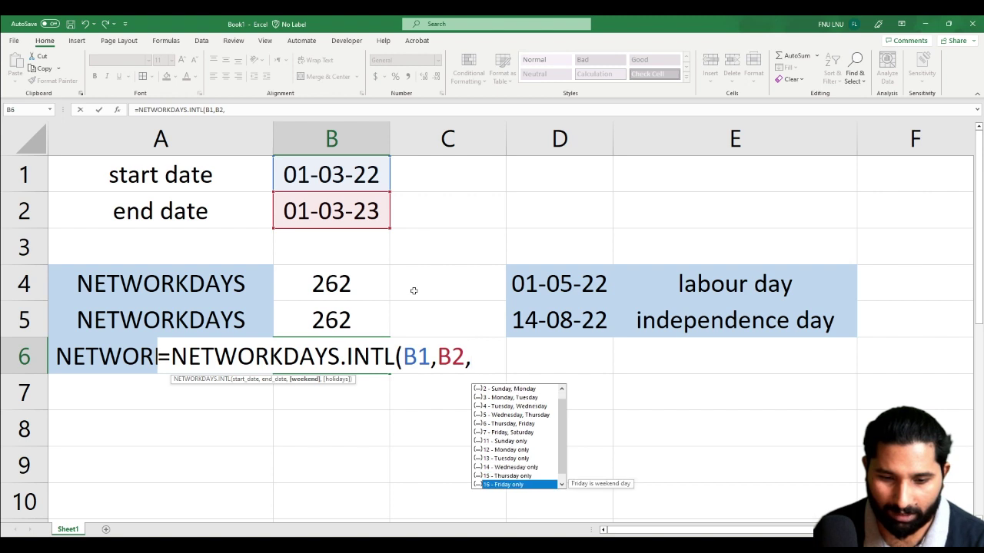
key(Down)
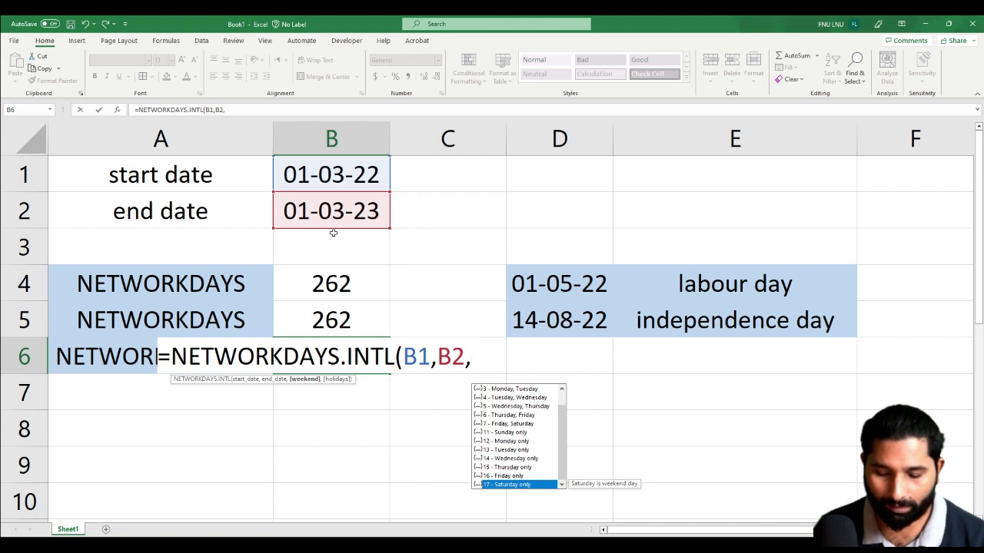
key(Tab)
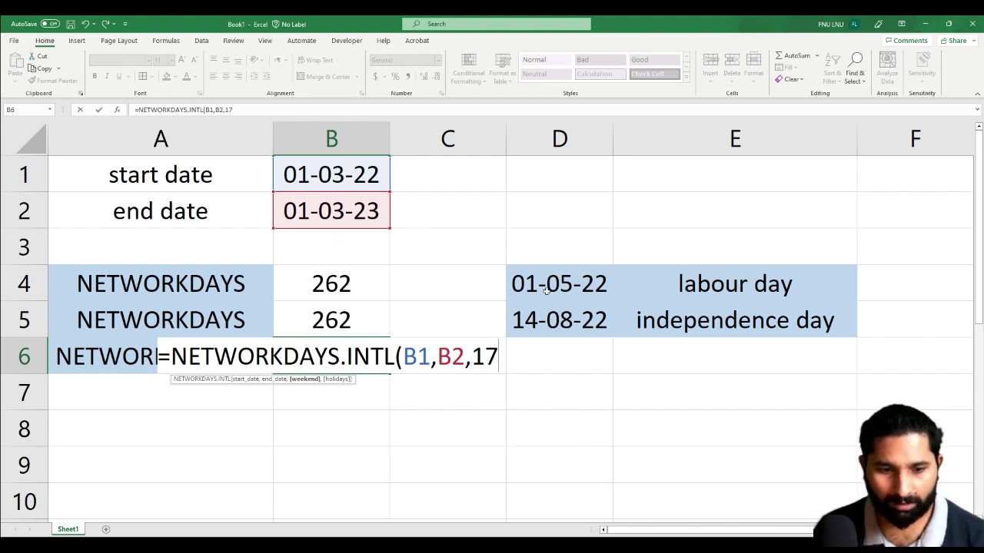
text(,)
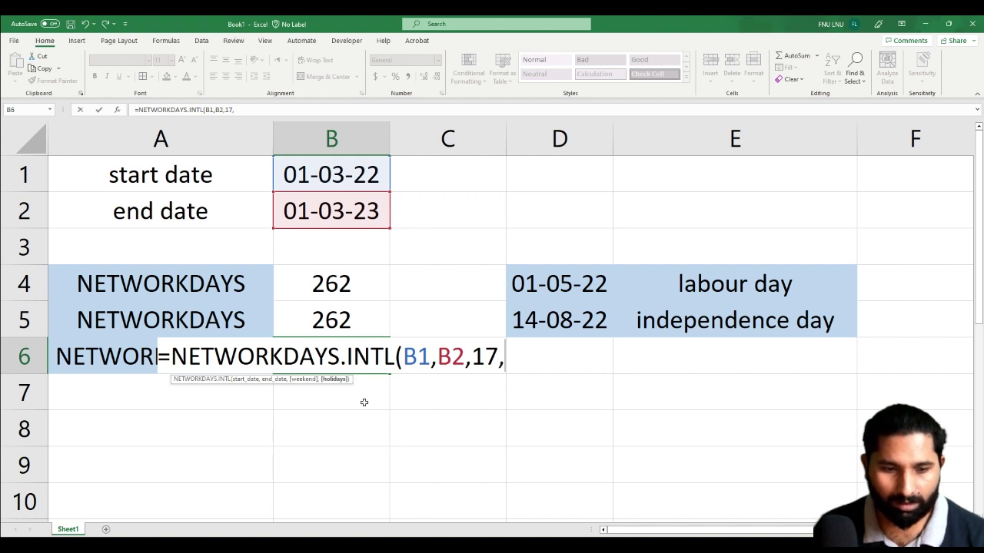
click(563, 282)
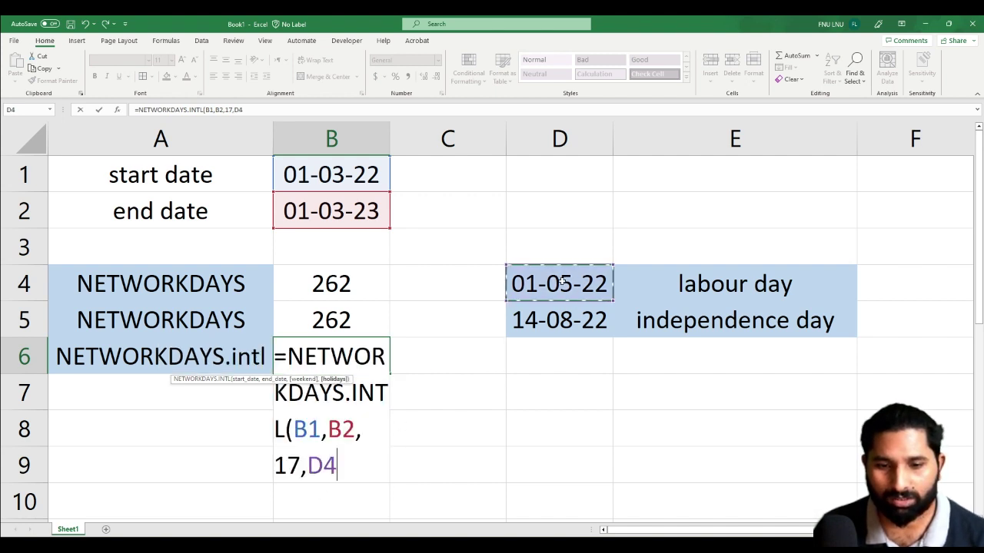
drag(561, 282, 531, 319)
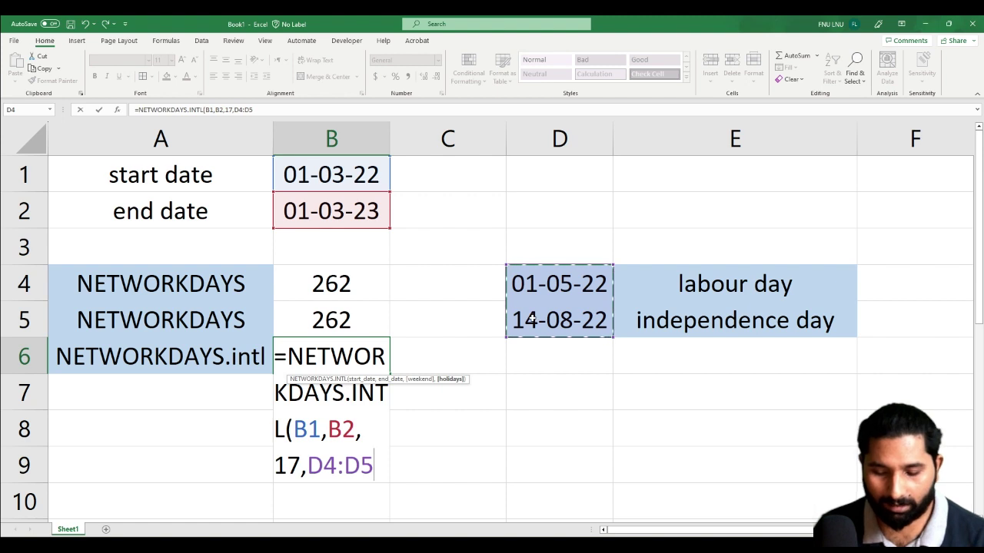
text())
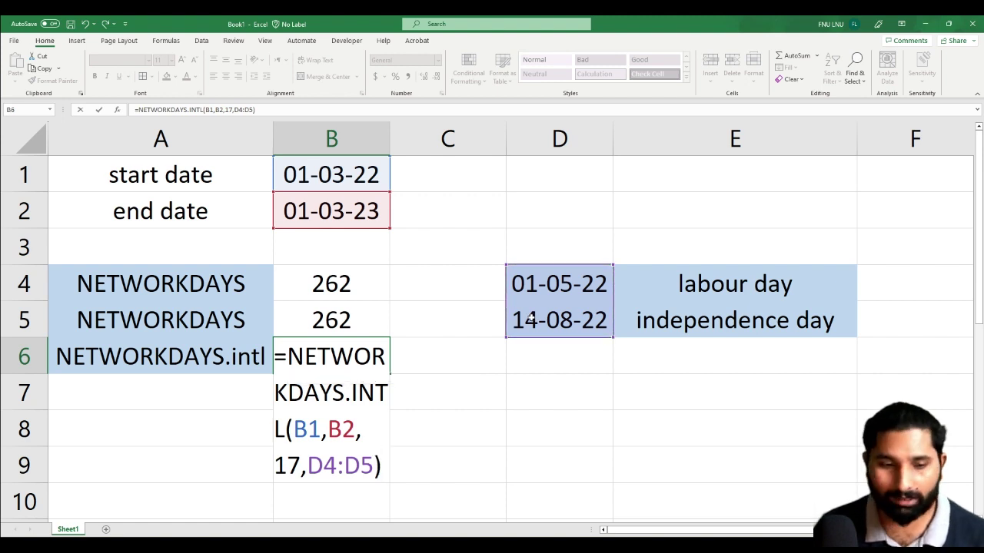
key(Return)
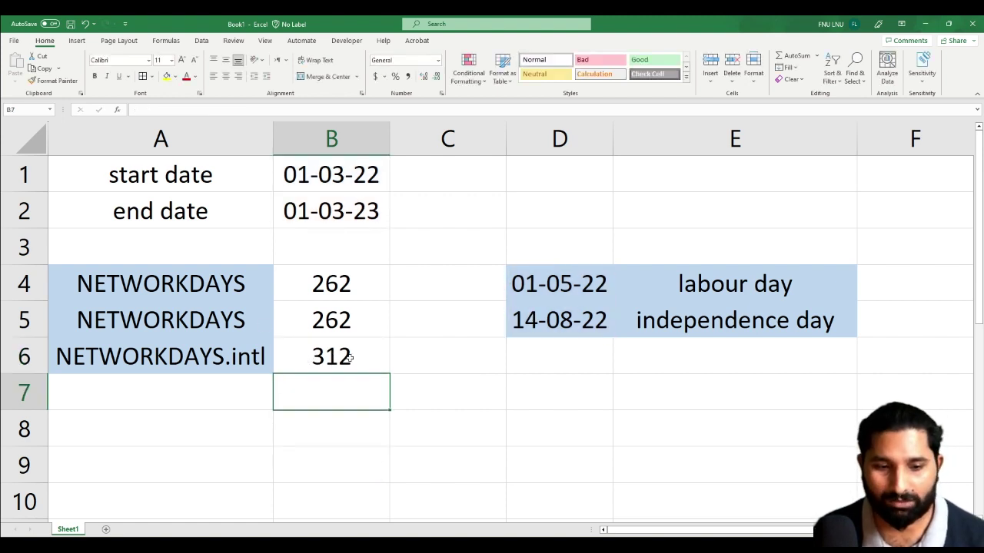
click(349, 358)
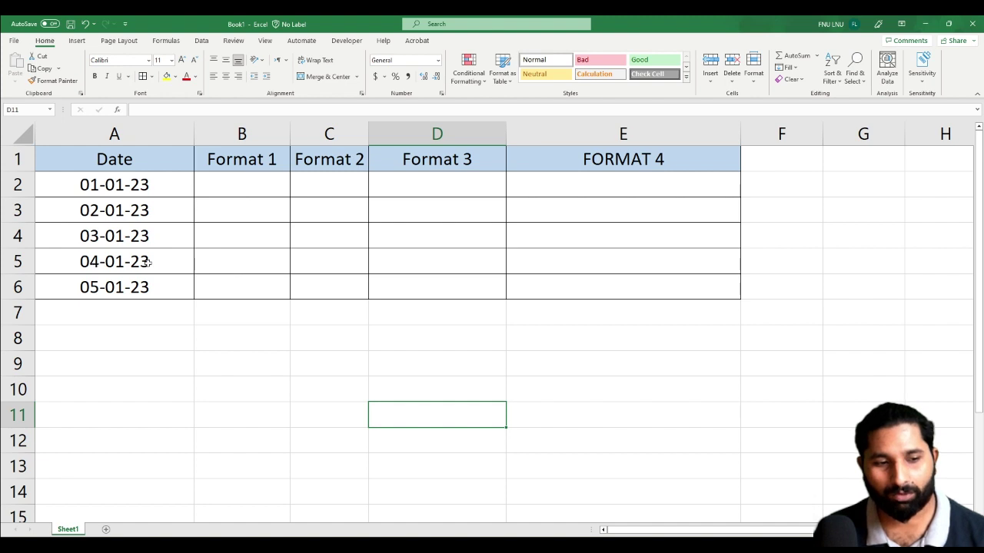
Copy the five dates from the Date column into the Format 1 column starting at B2.
click(241, 186)
drag(134, 189, 135, 284)
key(ctrl+c)
click(242, 185)
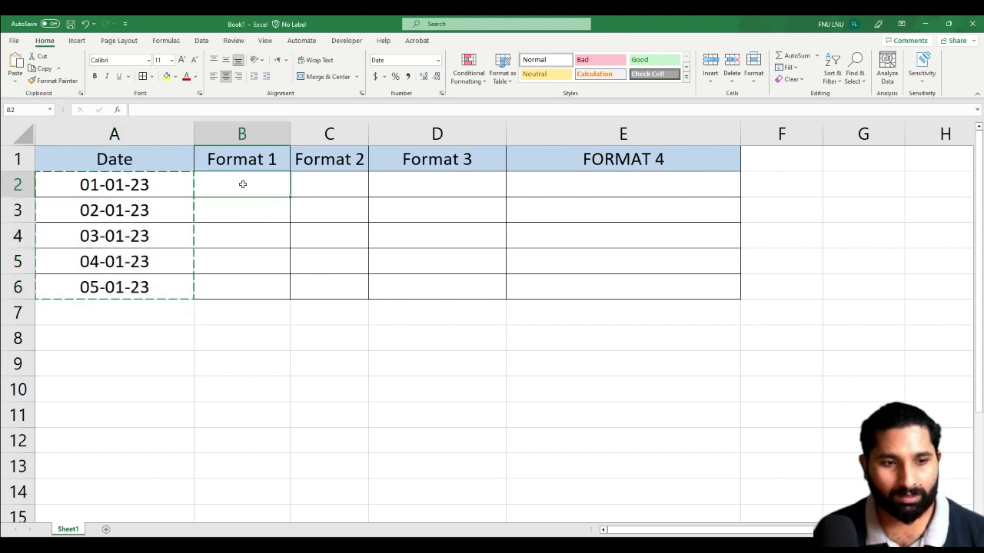
key(ctrl+v)
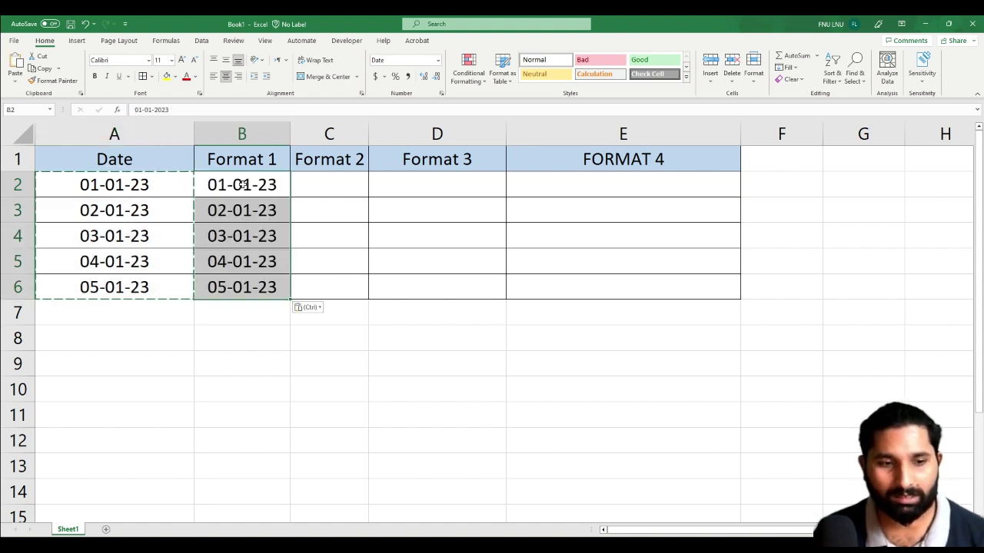
double_click(240, 184)
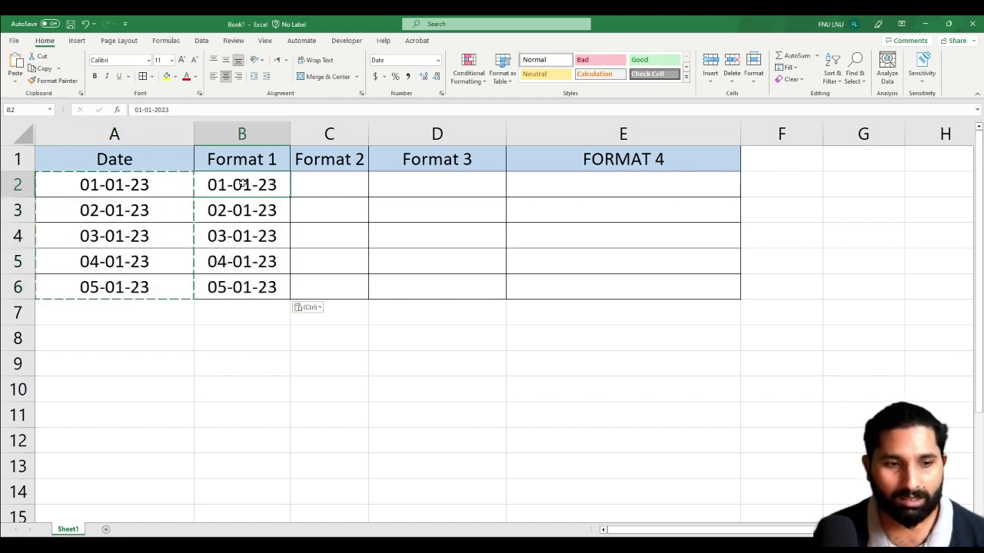
click(328, 206)
Format the Format 1 dates with the 14-Mar-12 date style, showing 1-Jan-23.
drag(238, 188, 241, 286)
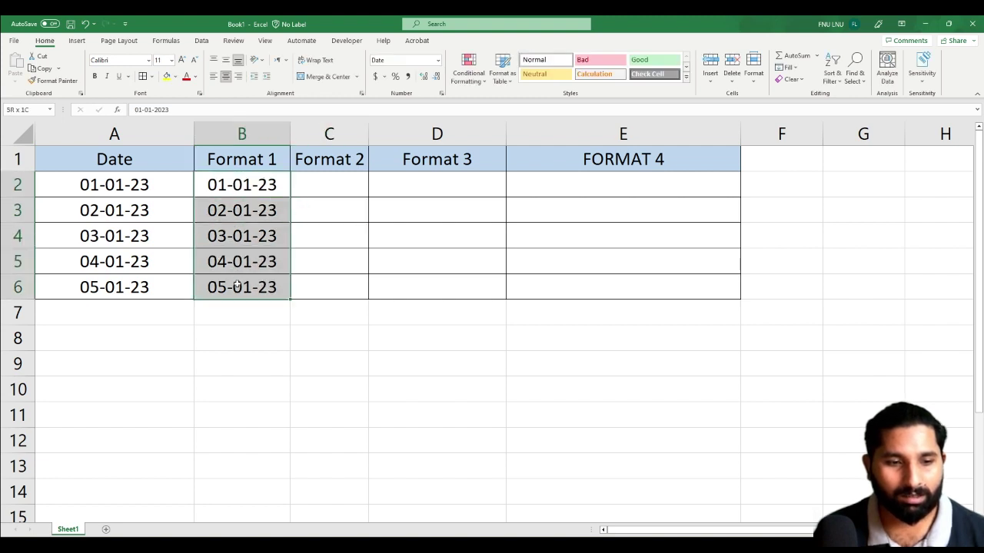
right_click(241, 191)
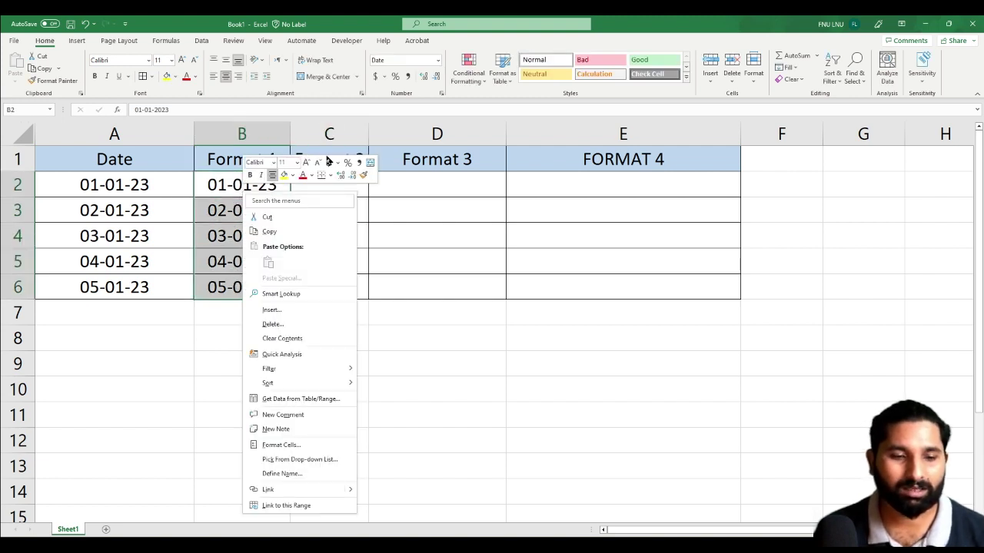
click(316, 444)
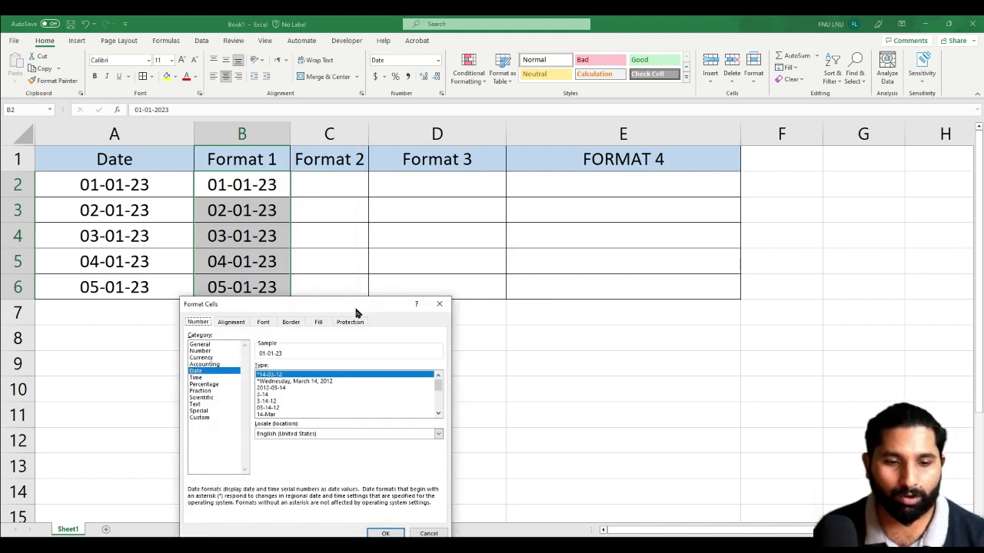
drag(356, 313, 405, 196)
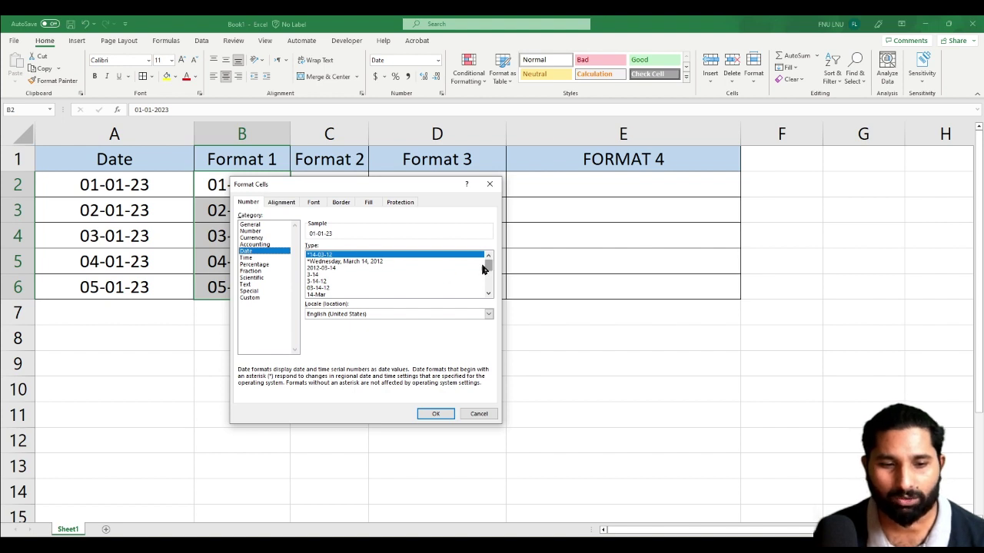
drag(487, 266, 489, 262)
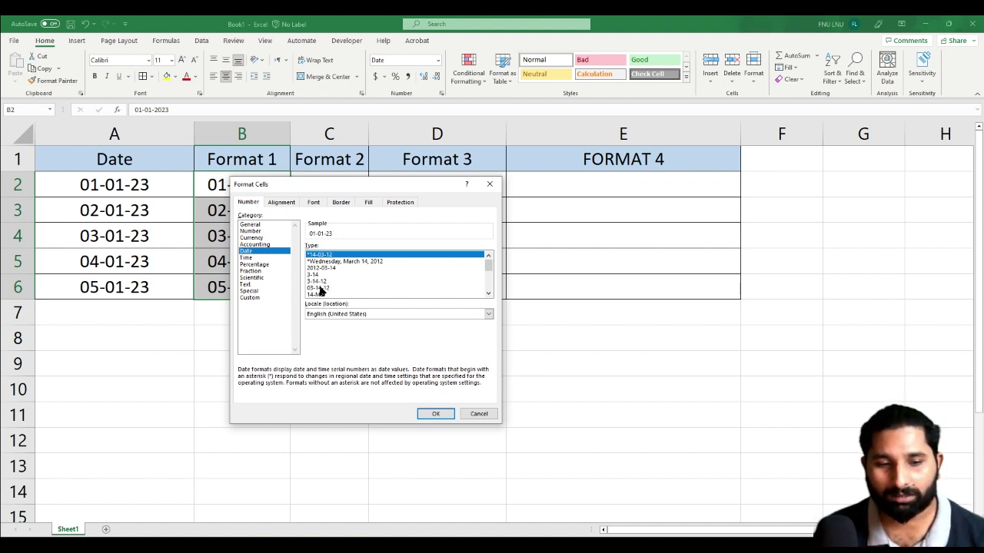
click(489, 295)
click(488, 294)
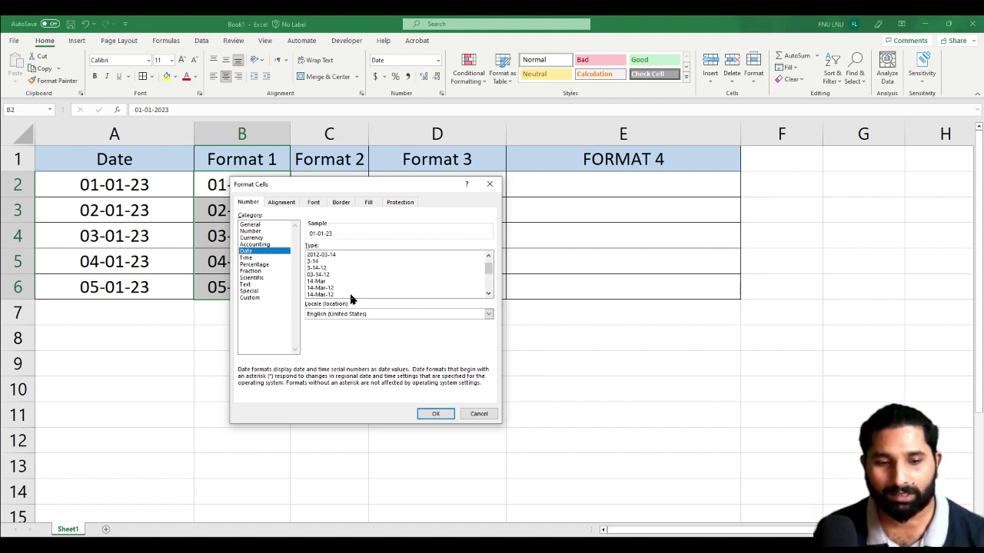
drag(489, 272, 491, 275)
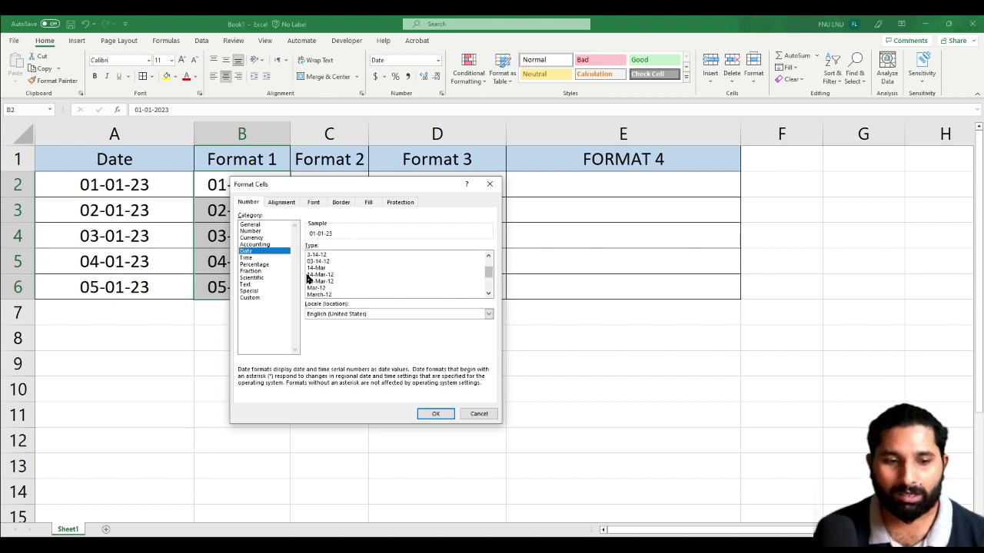
click(320, 275)
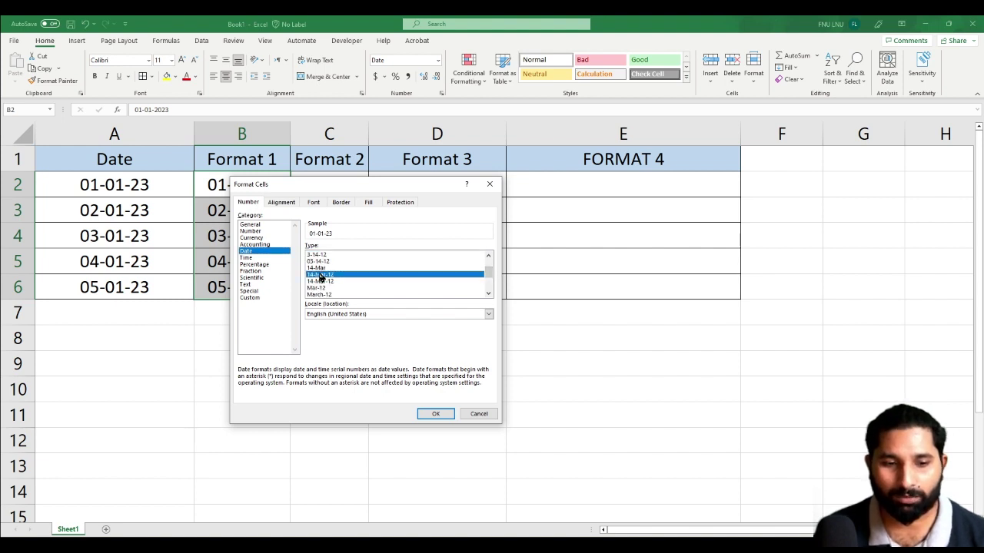
click(435, 414)
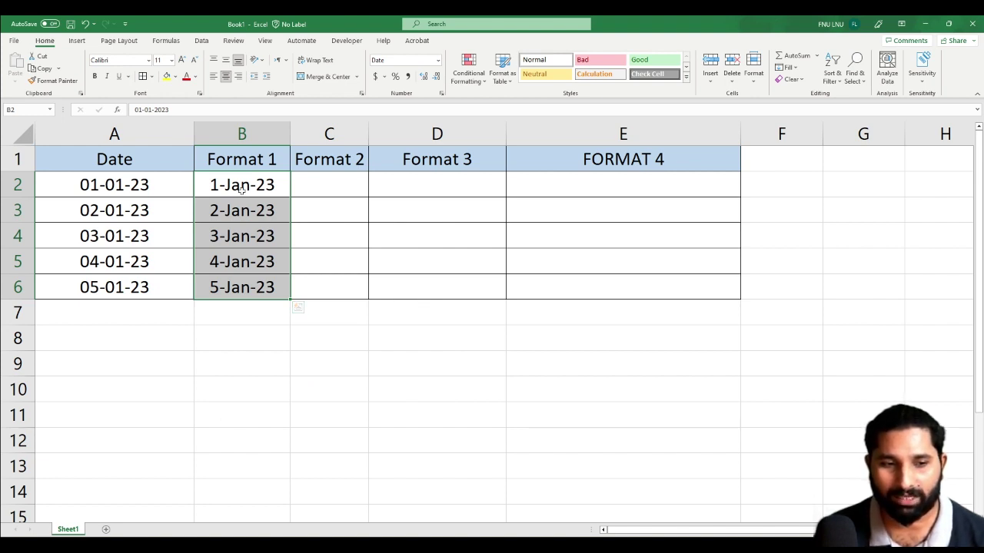
Copy the original dates A2:A6 into C2 under Format 2.
drag(114, 185, 134, 287)
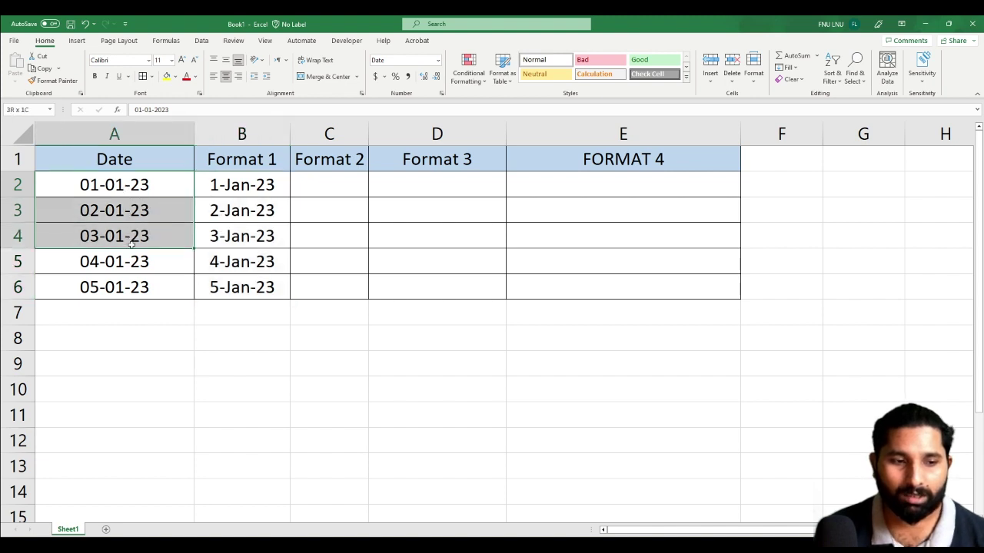
key(ctrl+c)
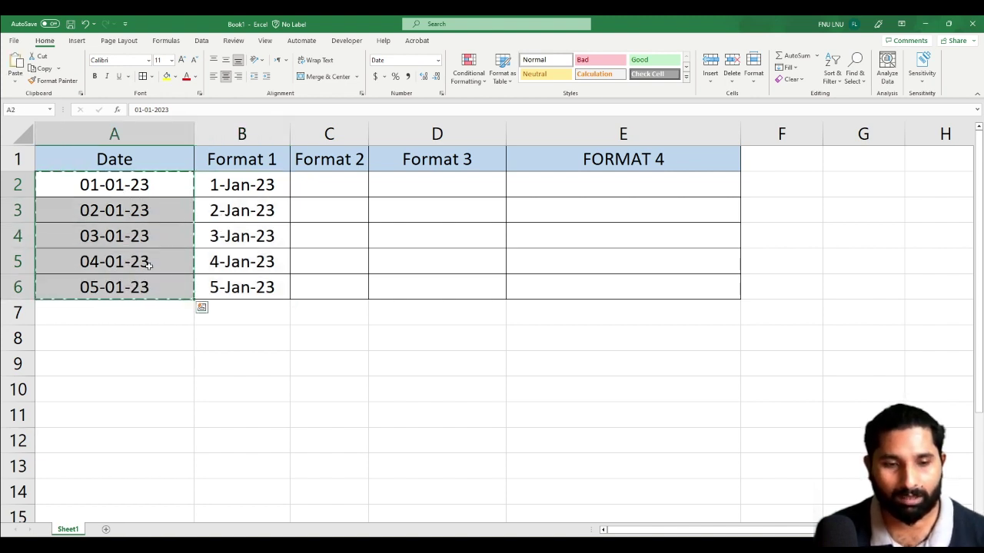
click(305, 182)
key(ctrl+v)
key(ctrl)
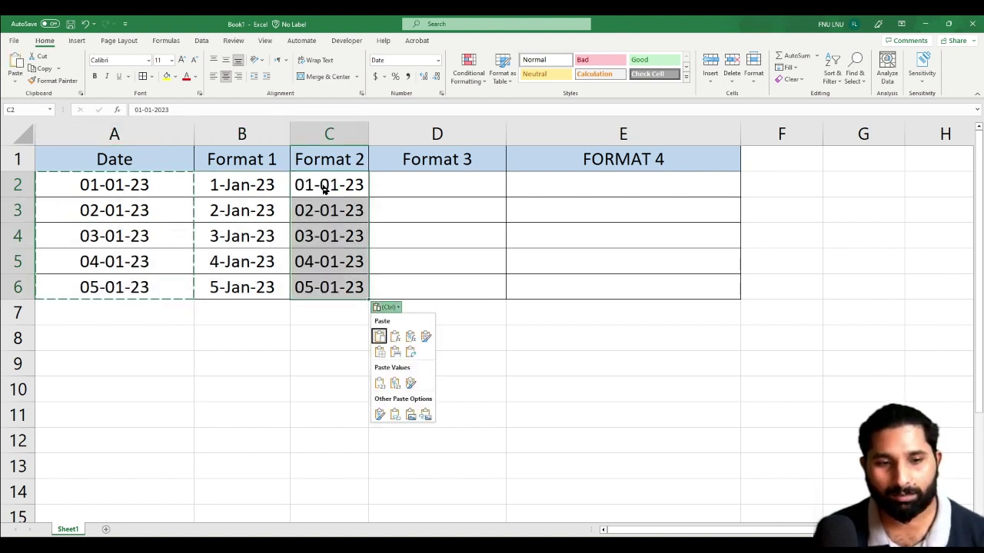
Set the C2:C6 dates to the English (South Africa) locale, showing 2023-01-01.
right_click(355, 229)
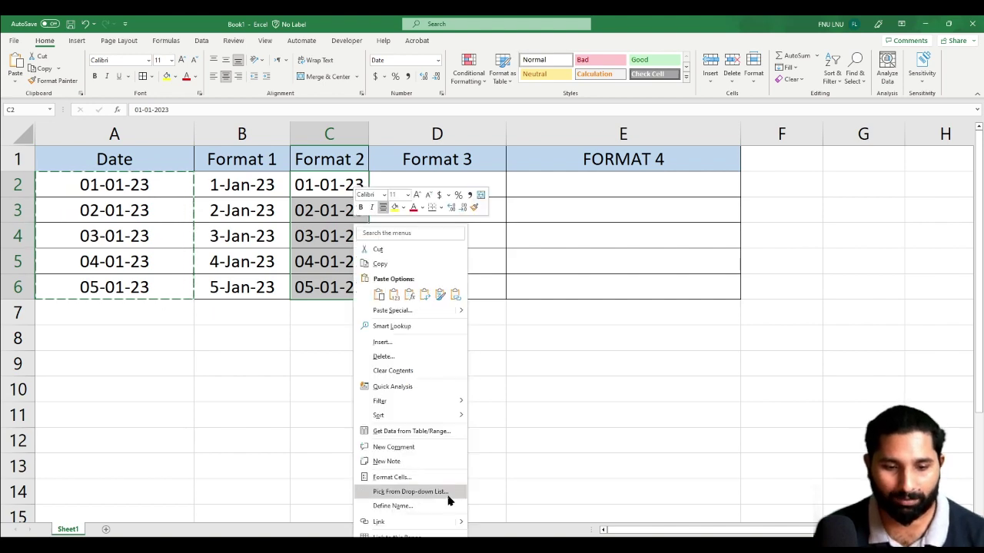
click(415, 477)
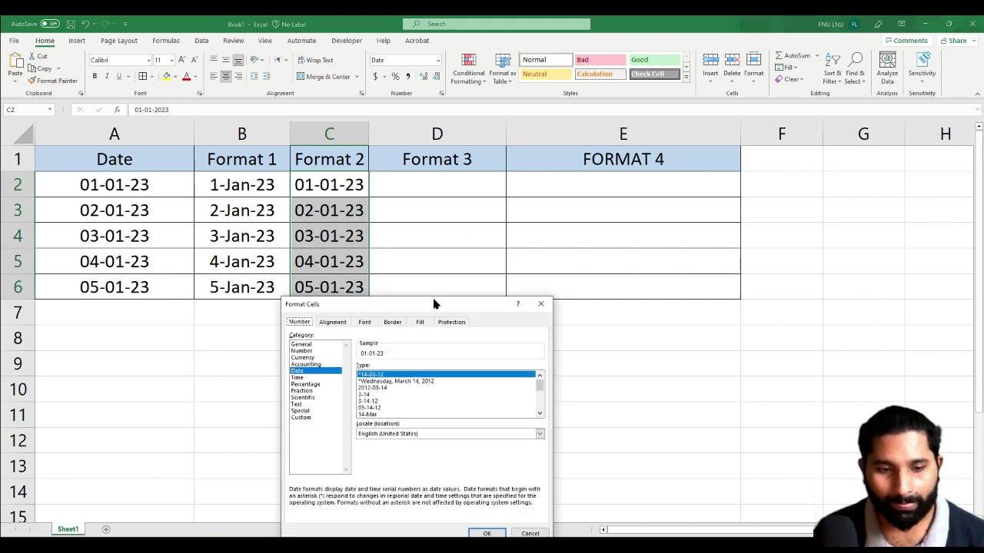
drag(435, 303, 440, 150)
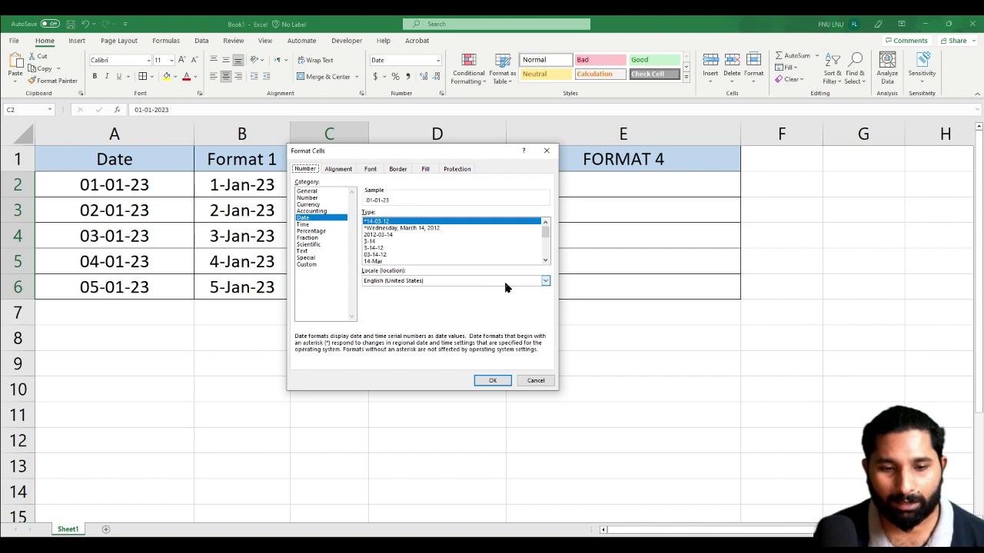
click(506, 283)
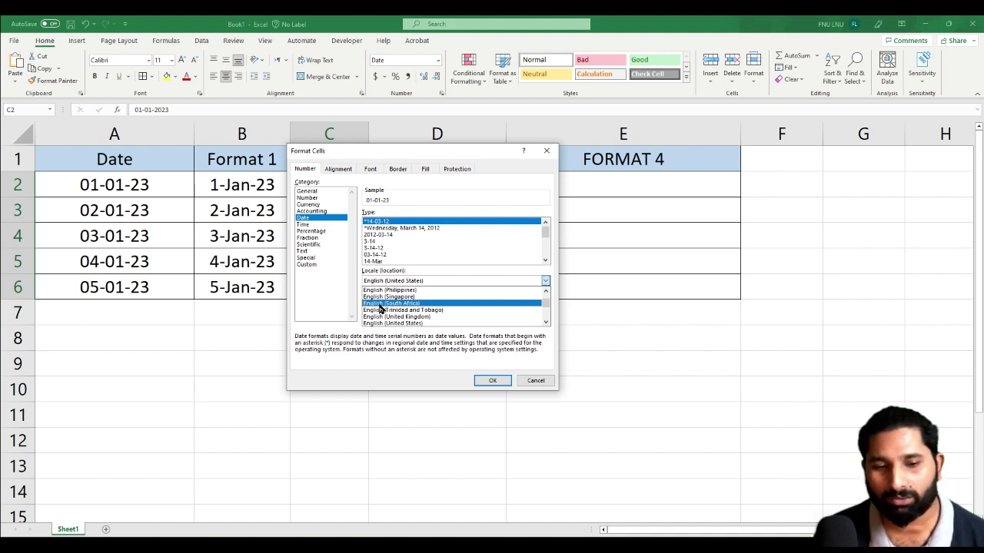
click(380, 306)
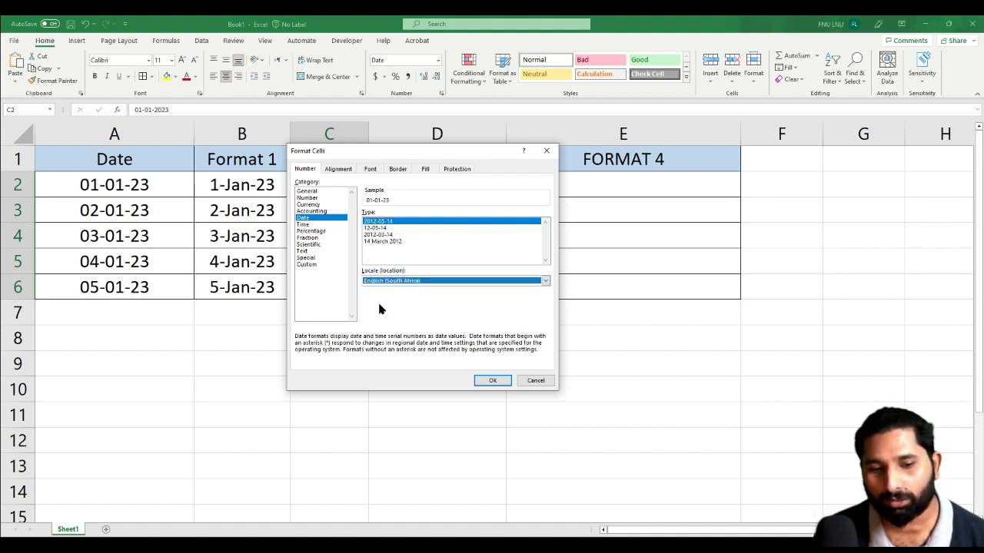
click(492, 380)
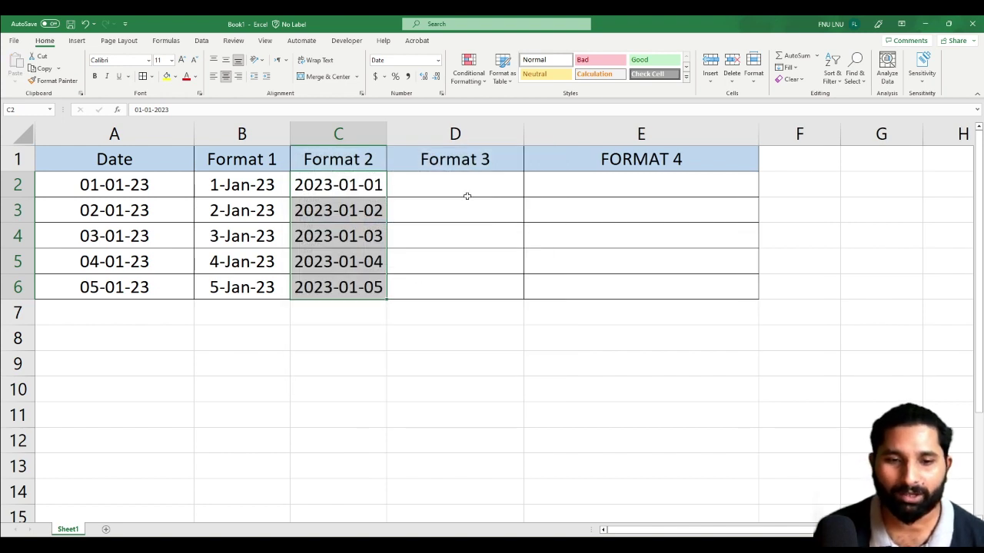
drag(461, 182, 455, 280)
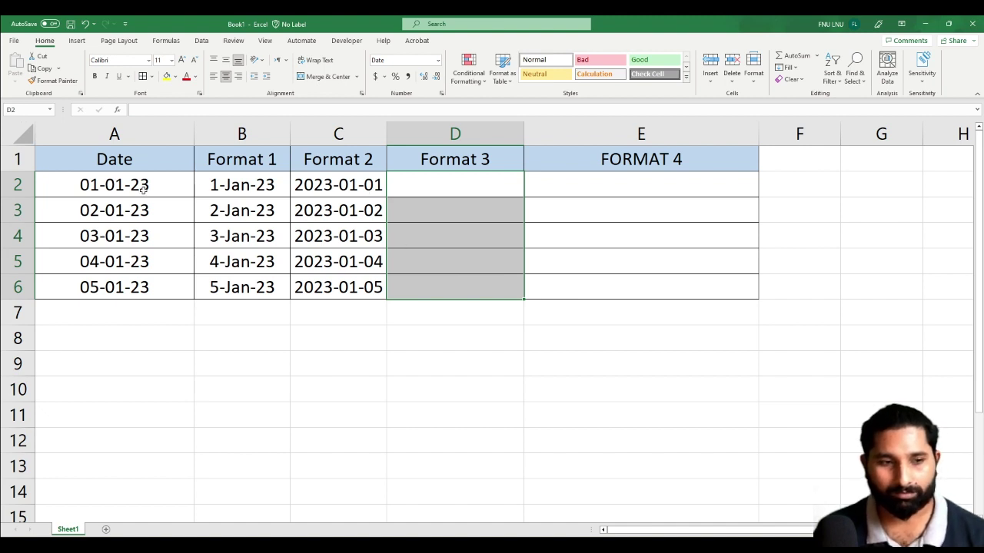
Copy the original dates A2:A6 into D2 under Format 3.
drag(143, 189, 148, 281)
key(ctrl+c)
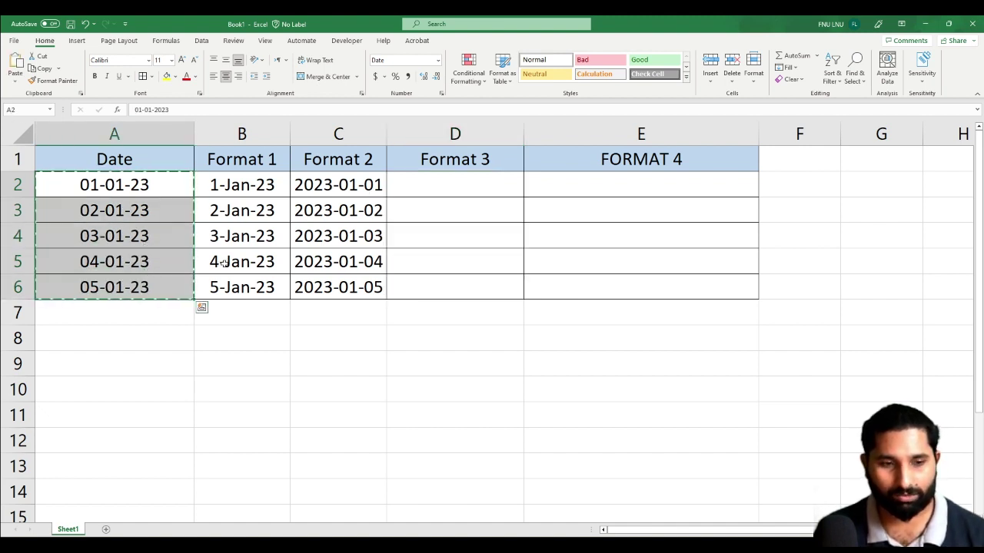
click(452, 184)
key(ctrl+v)
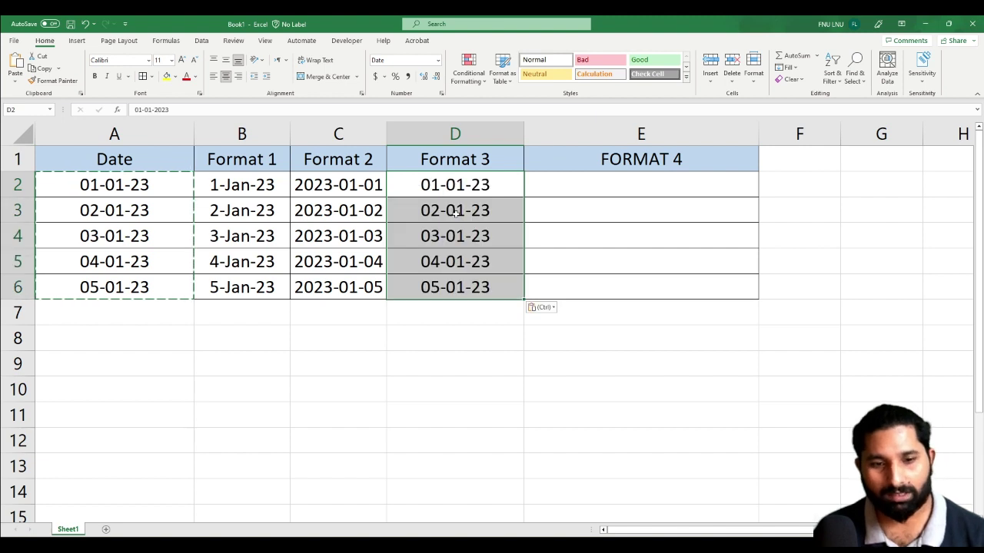
Apply the 3-14-12 1:30 PM date-time style to D2:D6, showing 1-1-23 12:00 AM.
right_click(455, 213)
click(480, 467)
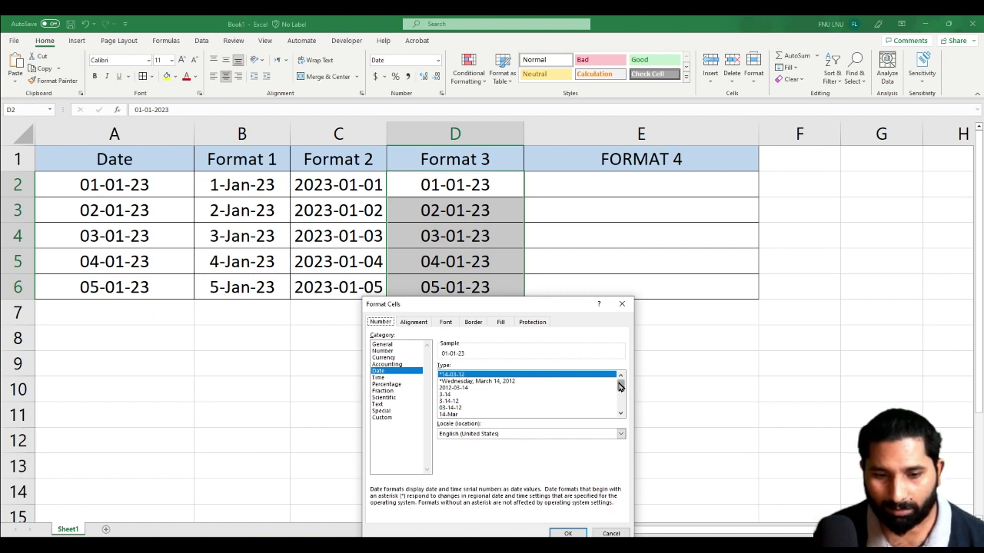
drag(620, 387, 620, 399)
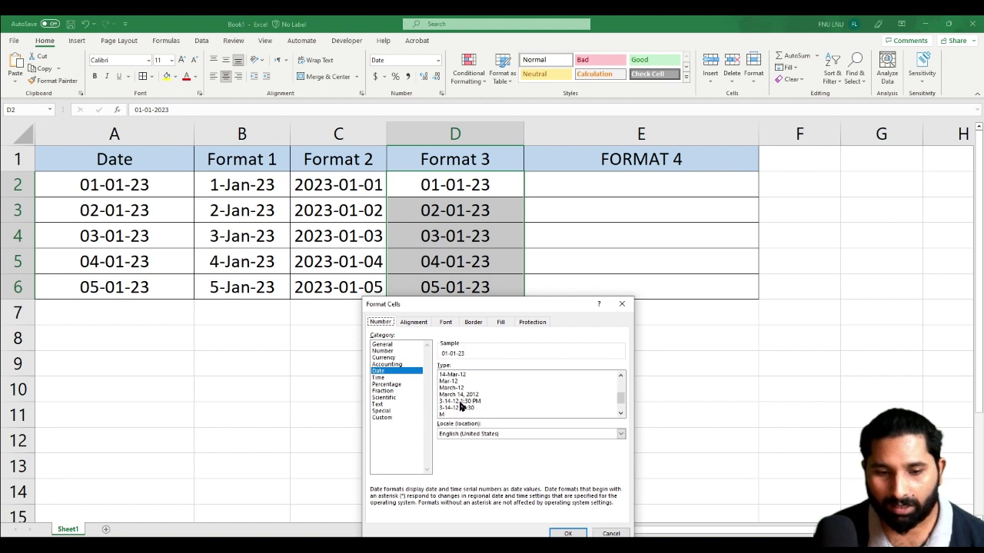
click(460, 402)
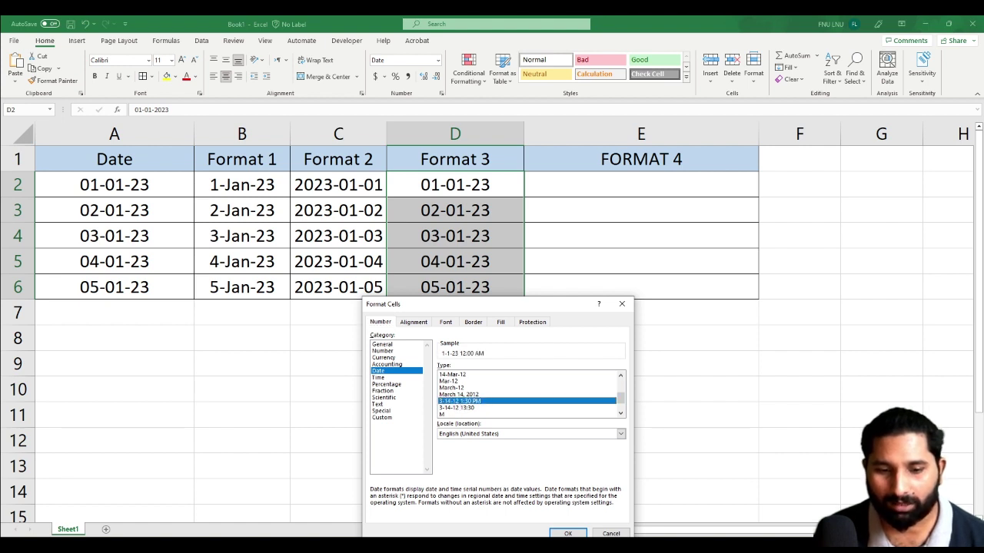
click(566, 532)
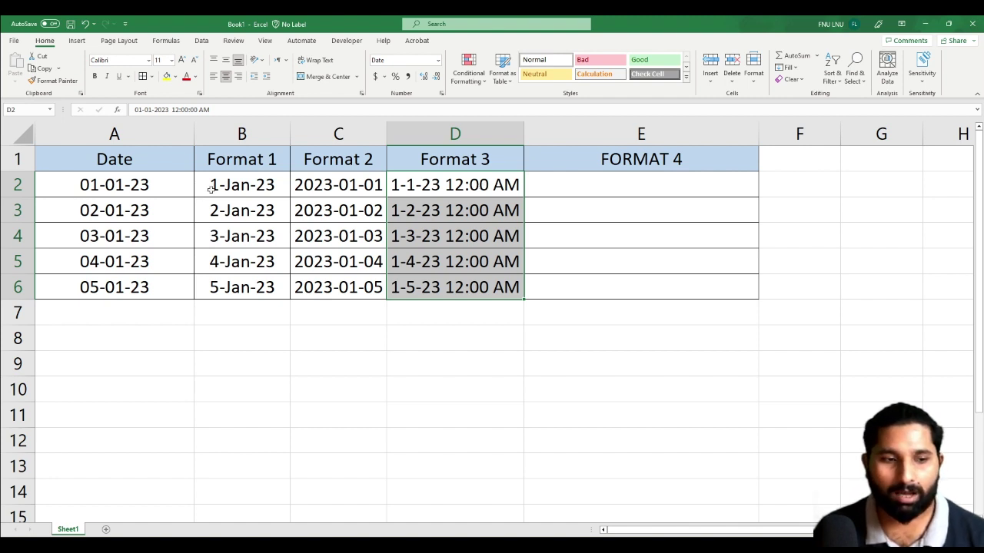
drag(157, 187, 152, 285)
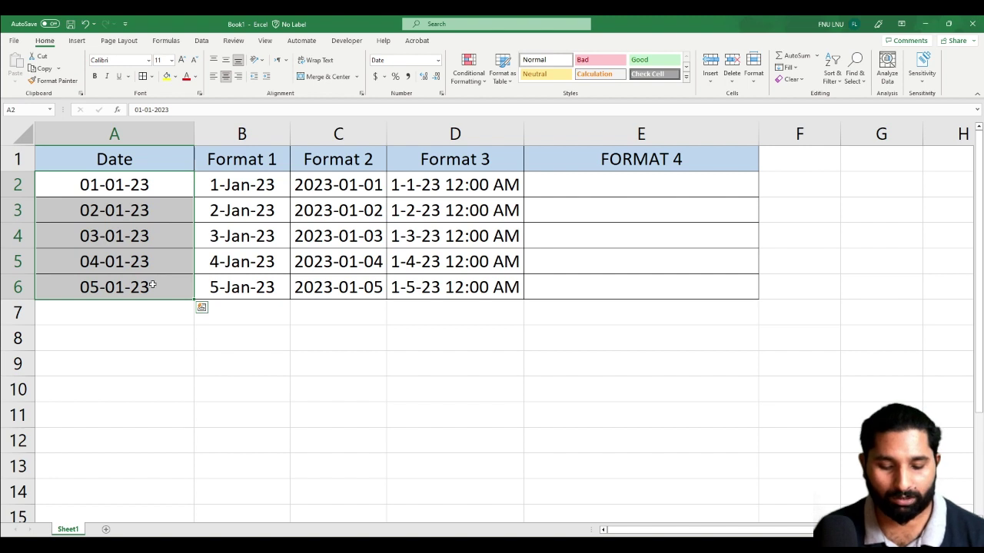
Paste the original dates into E2 under FORMAT 4.
key(ctrl+c)
click(614, 184)
key(ctrl+v)
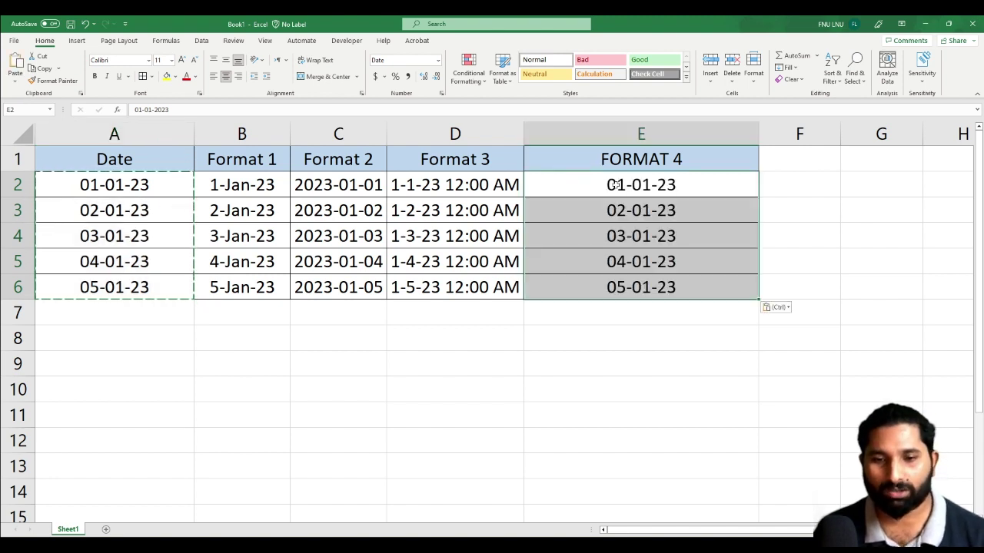
Format E2:E6 with the long weekday date style, like Sunday, January 1, 2023.
right_click(616, 226)
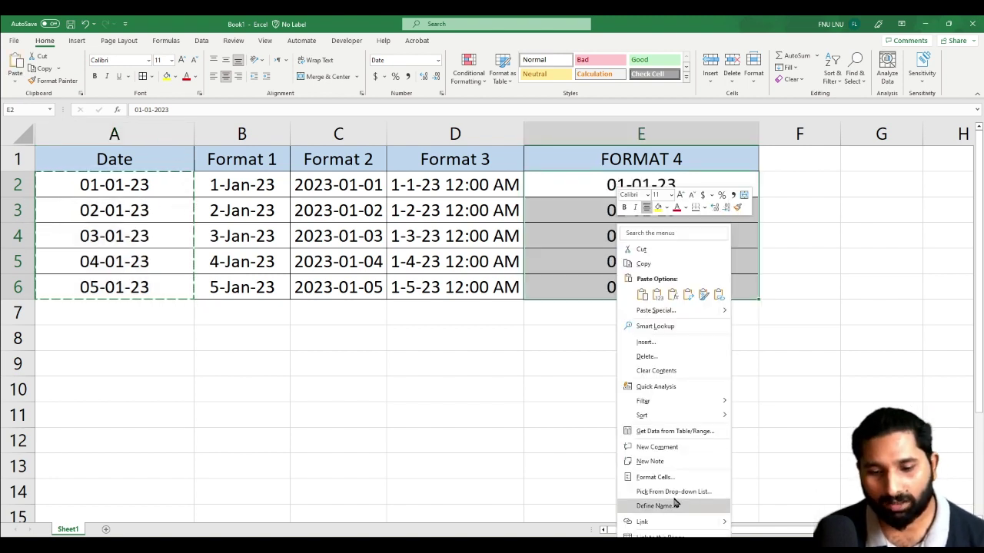
click(654, 478)
drag(579, 303, 478, 129)
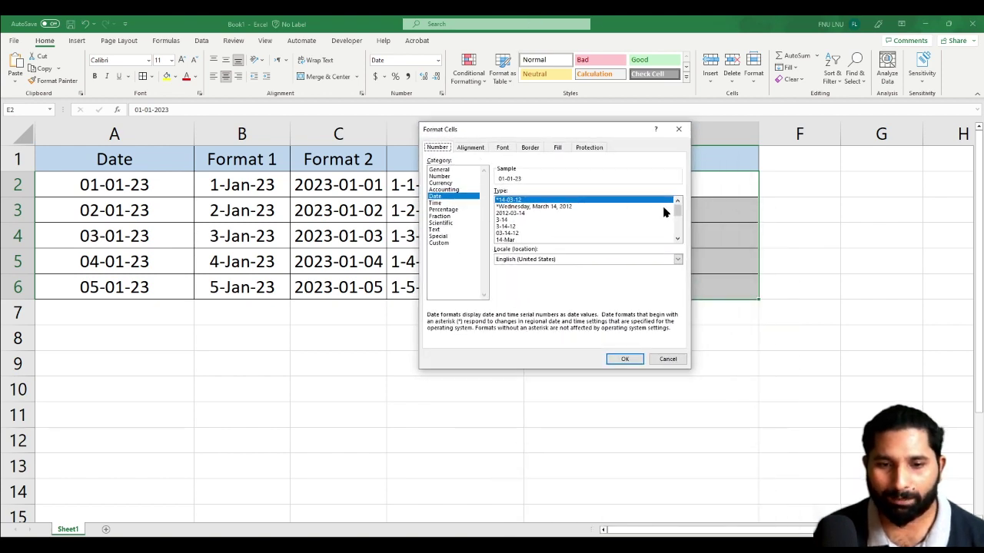
click(536, 208)
click(630, 360)
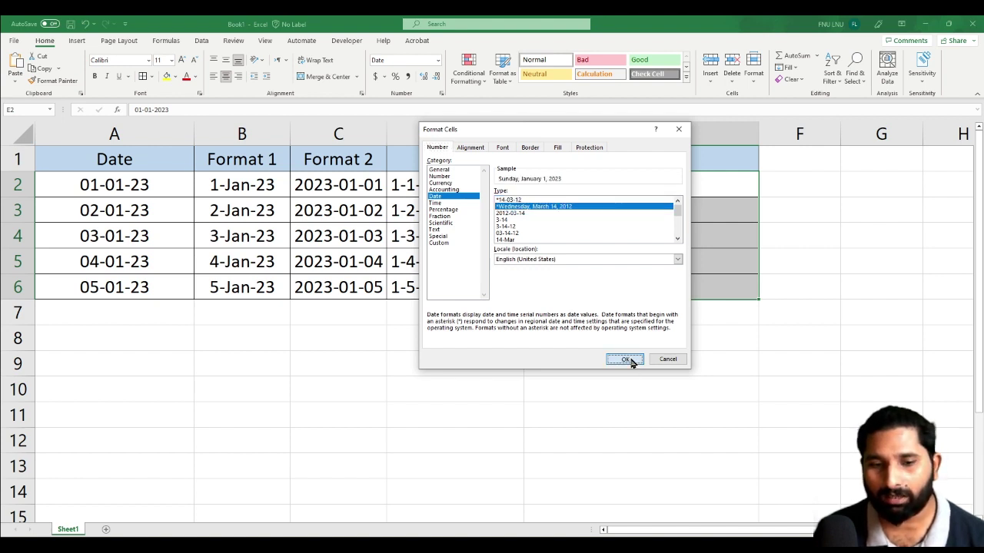